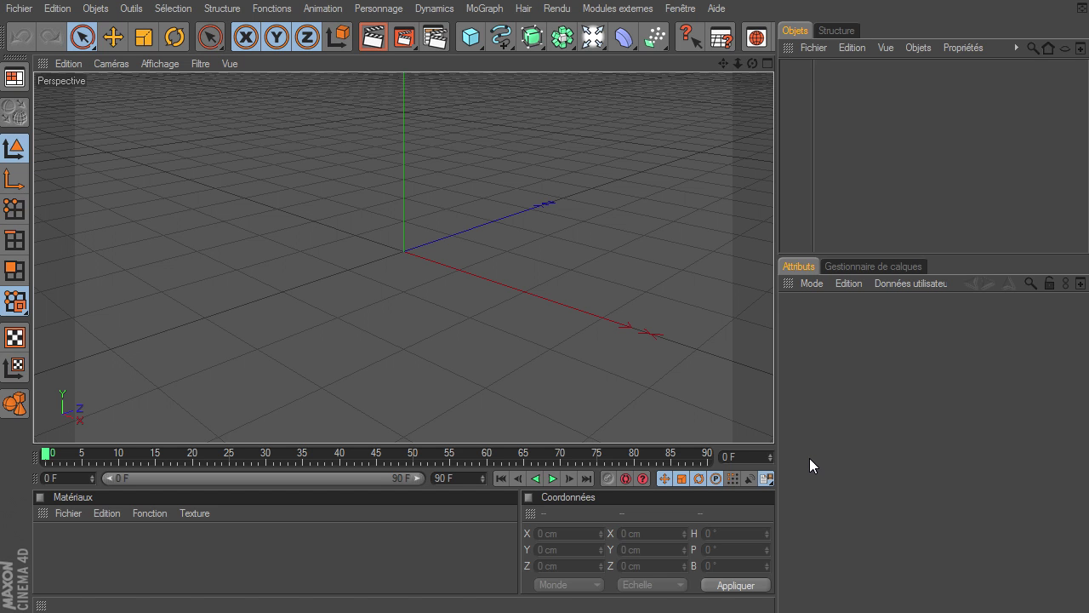
Add a cylinder and reshape it into a flat disc about 165 cm in radius and 89 cm high
left_click_drag(754, 63, 774, 421)
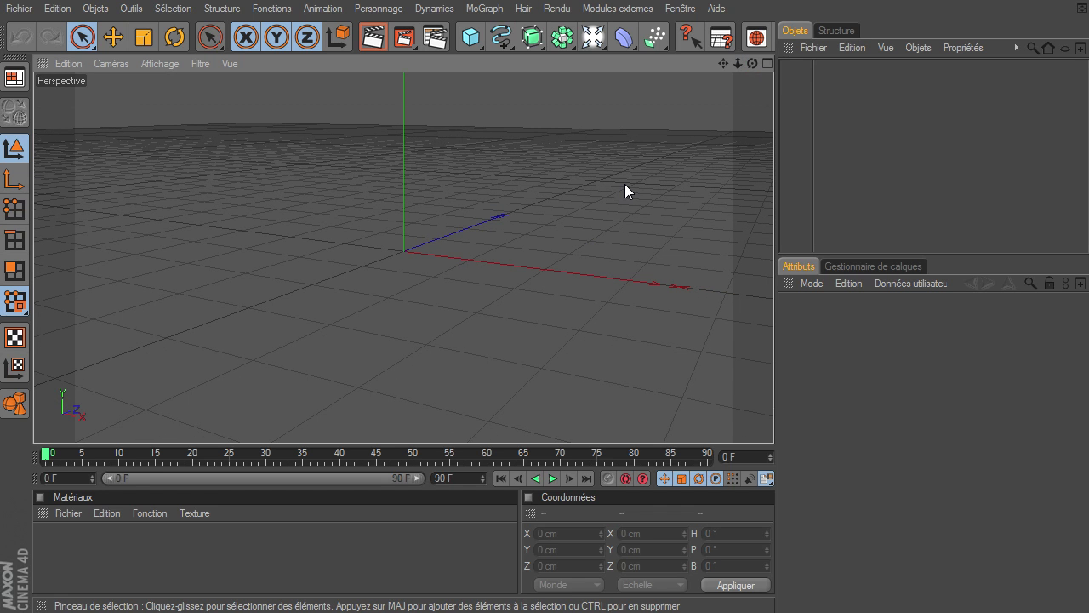
left_click(471, 37)
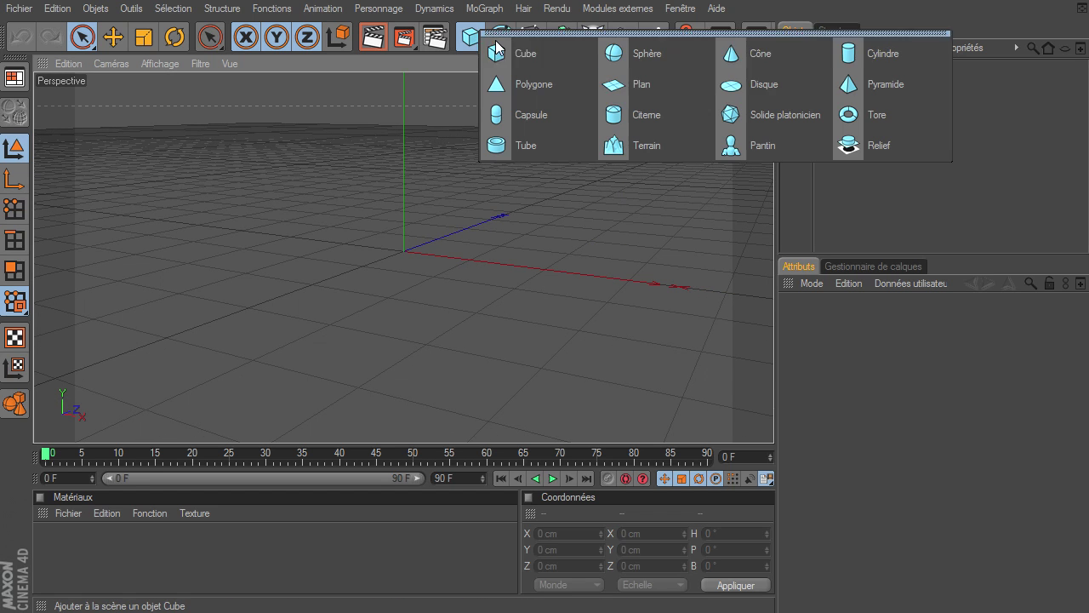
left_click(936, 56)
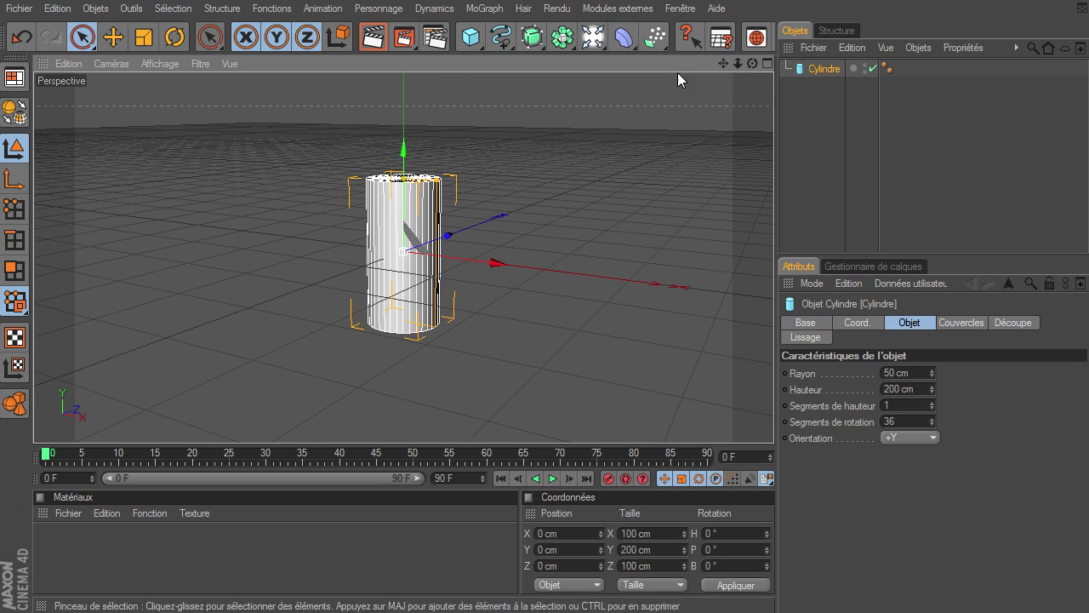
left_click_drag(435, 184, 774, 419)
Add a tube primitive and move it along X to about 434 cm, beside the cylinder
left_click_drag(471, 39, 569, 151)
left_click_drag(498, 264, 774, 421)
left_click_drag(743, 67, 774, 421)
left_click_drag(753, 65, 725, 64)
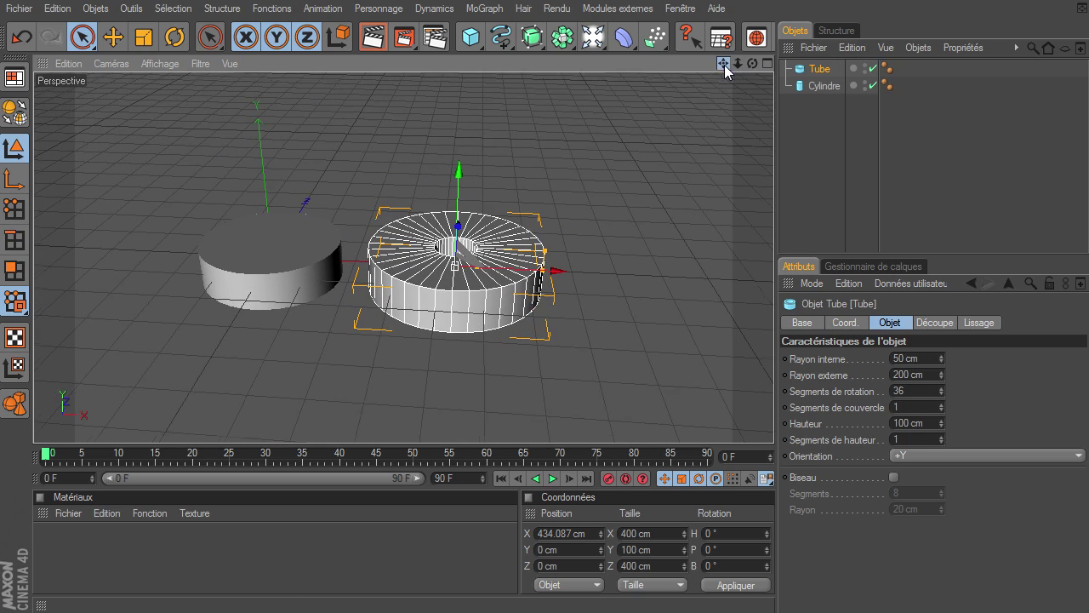
Convert the cylinder and the tube into editable polygon objects
left_click(824, 86)
left_click(829, 74)
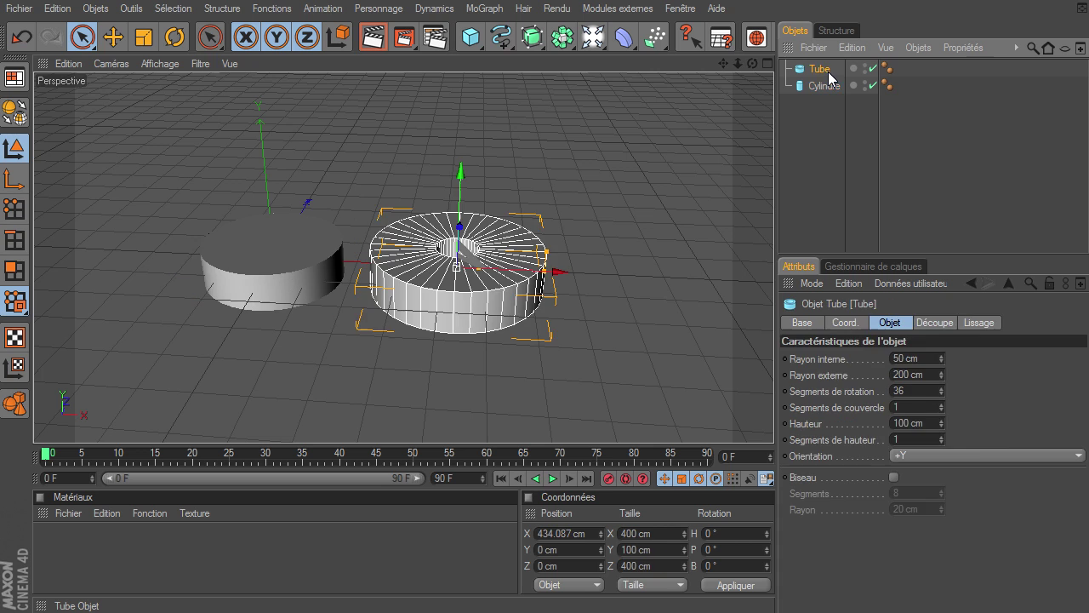
left_click(823, 86)
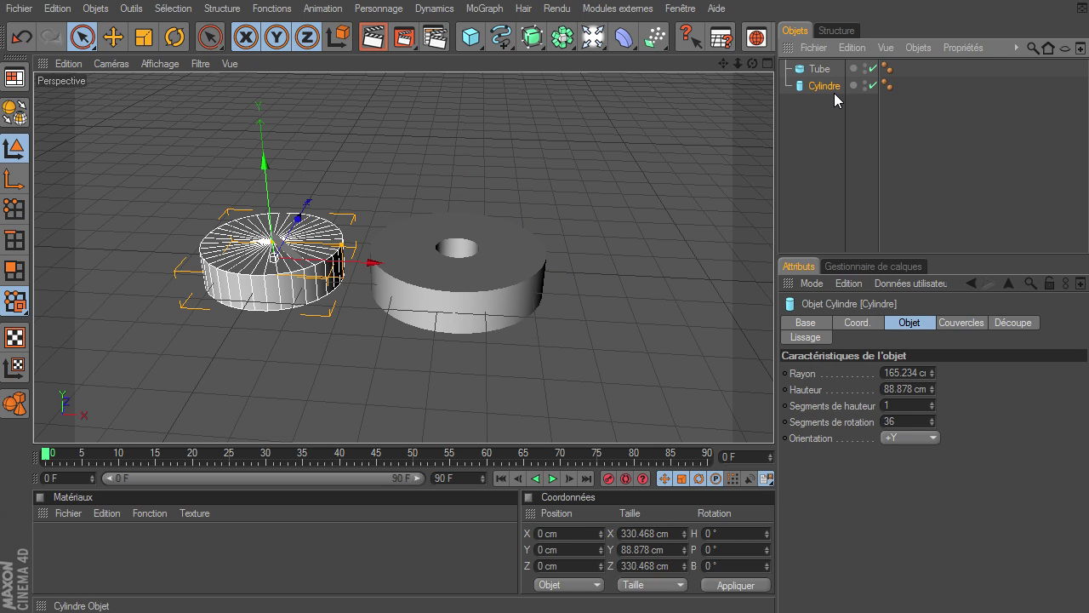
left_click(19, 117)
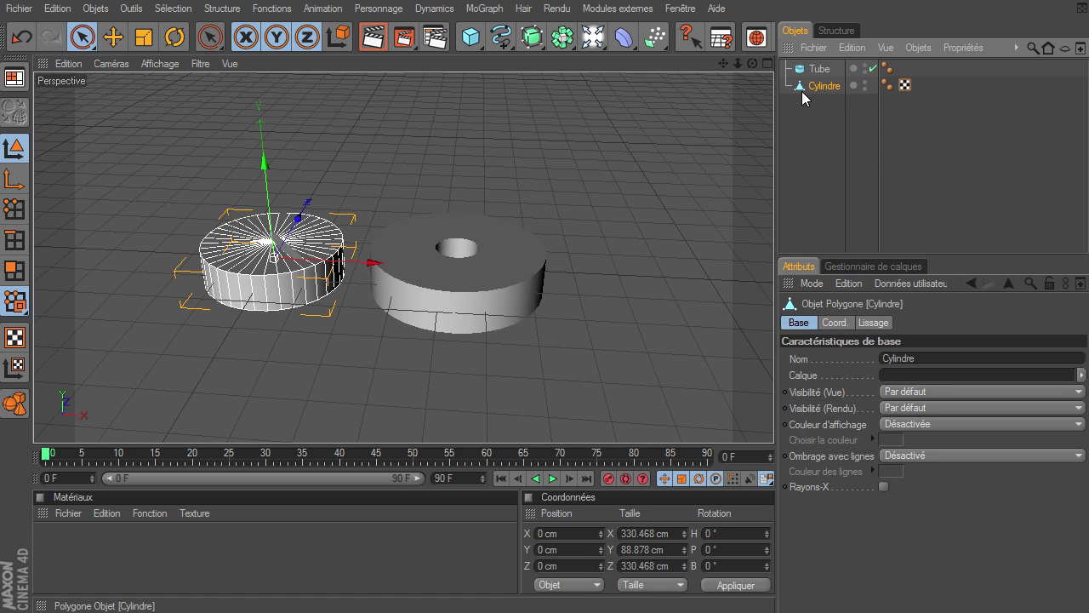
left_click(819, 69)
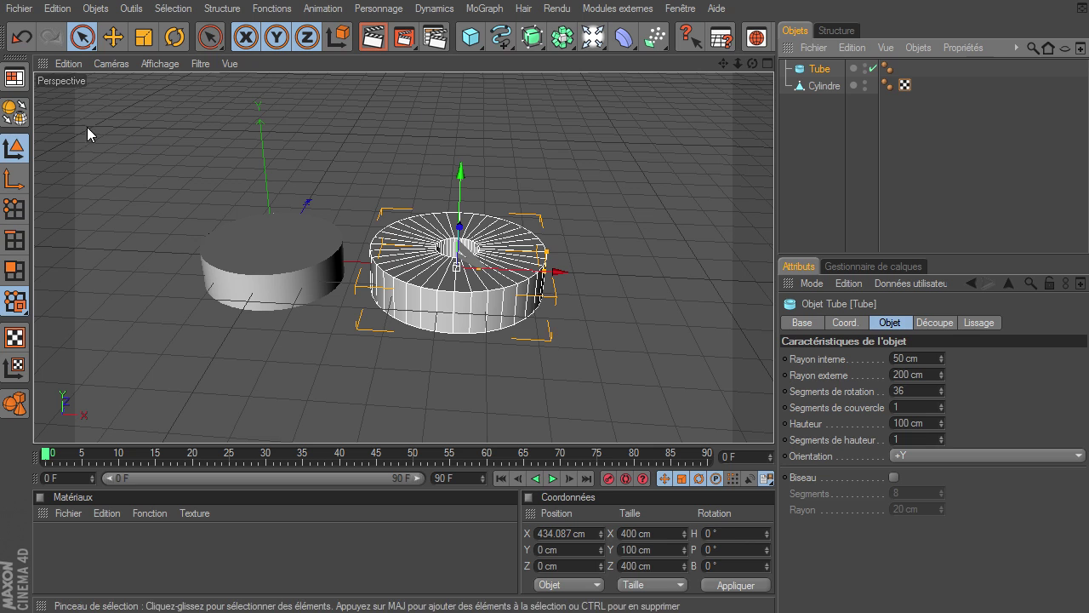
left_click(17, 114)
left_click(840, 146)
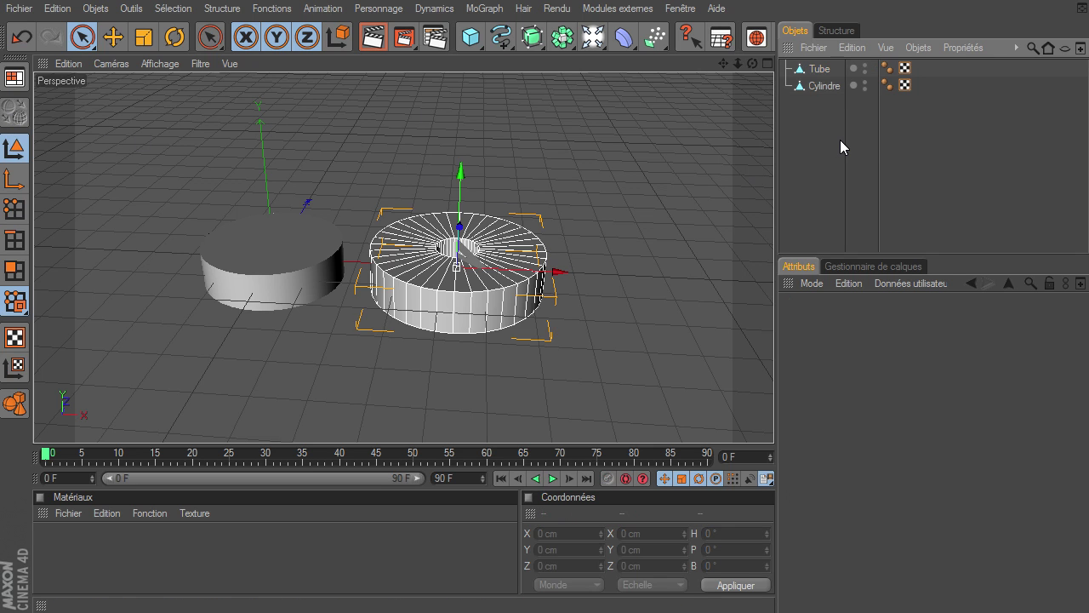
Select the polygons of the cylinder's top cap and raise them to about 177 cm on Y
left_click(819, 69)
left_click(818, 85)
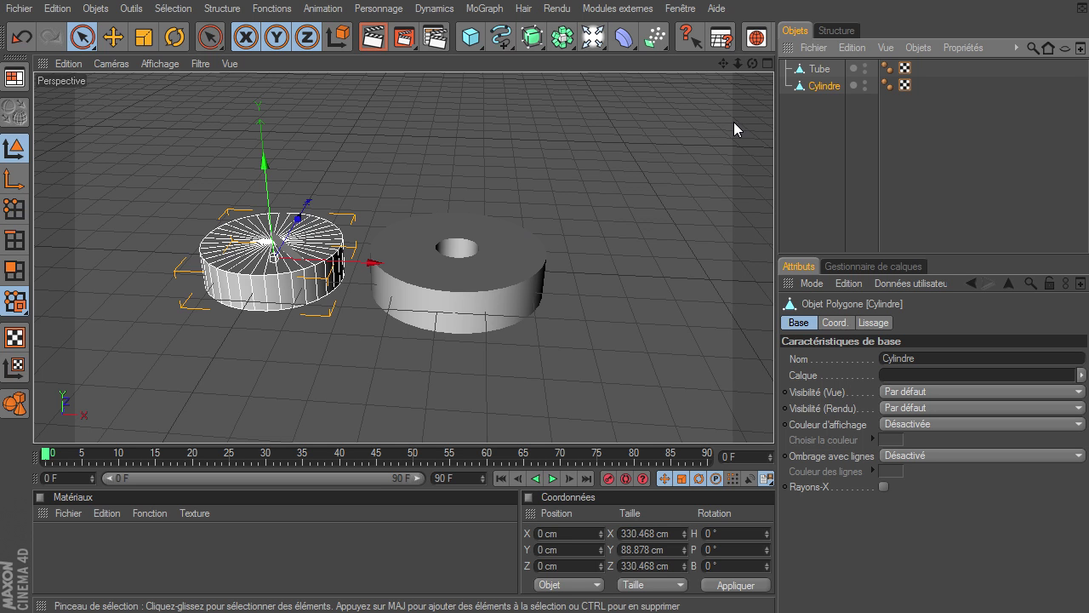
left_click_drag(752, 64, 751, 97)
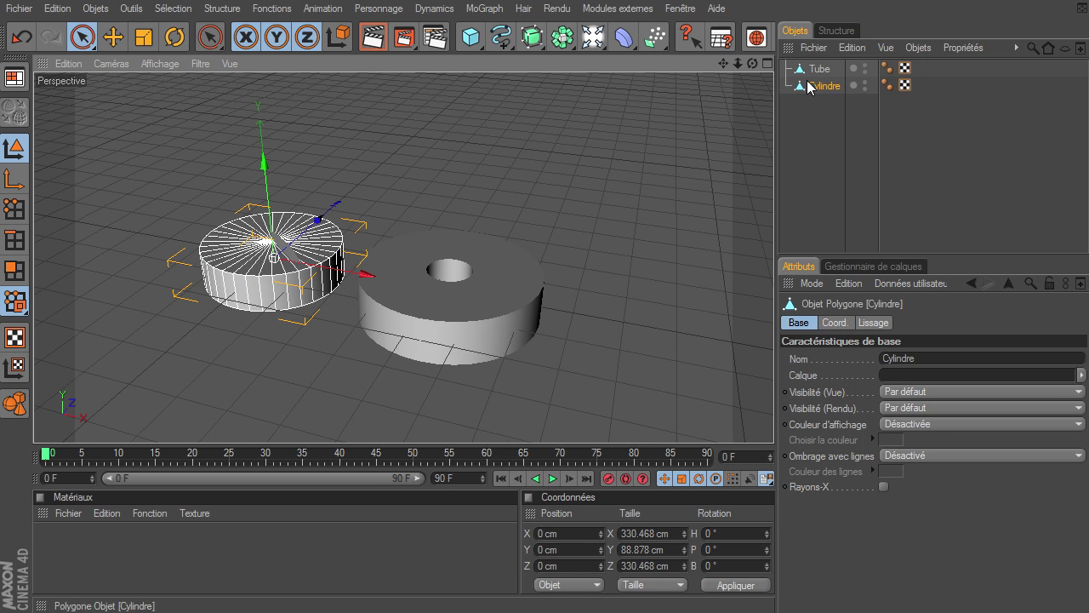
mouse_move(725, 63)
left_mouse_down()
mouse_move(773, 421)
mouse_move(733, 64)
left_mouse_up()
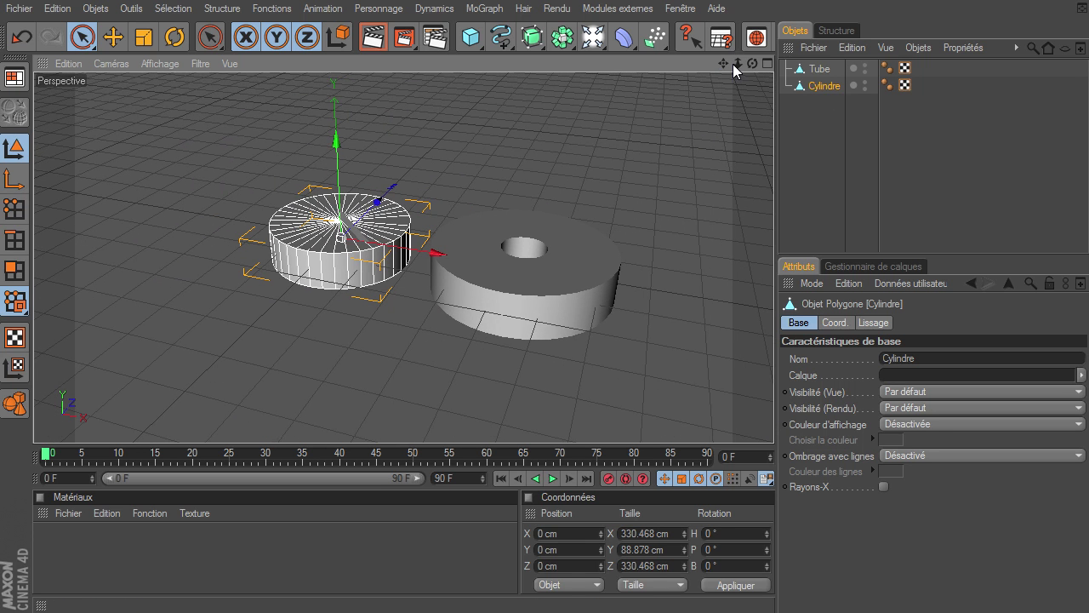
left_click_drag(774, 421, 774, 421)
mouse_move(721, 68)
left_mouse_down()
mouse_move(773, 421)
mouse_move(720, 73)
left_mouse_up()
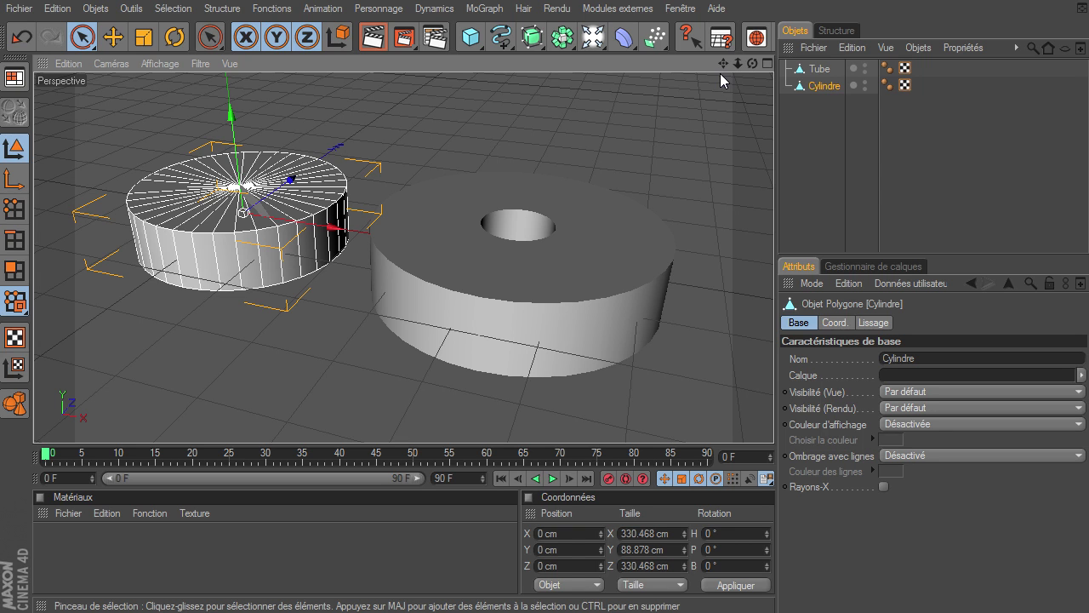
left_click(16, 276)
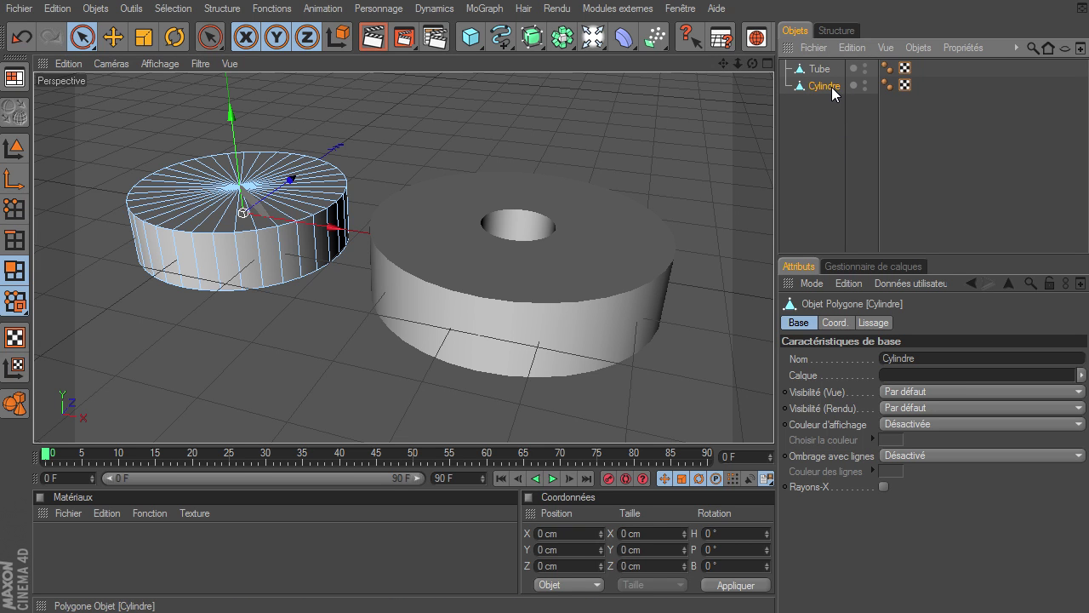
mouse_move(208, 174)
left_mouse_down()
mouse_move(183, 175)
mouse_move(191, 215)
mouse_move(253, 210)
mouse_move(277, 187)
mouse_move(232, 189)
left_mouse_up()
mouse_move(231, 142)
left_mouse_down()
mouse_move(227, 20)
mouse_move(228, 57)
left_mouse_up()
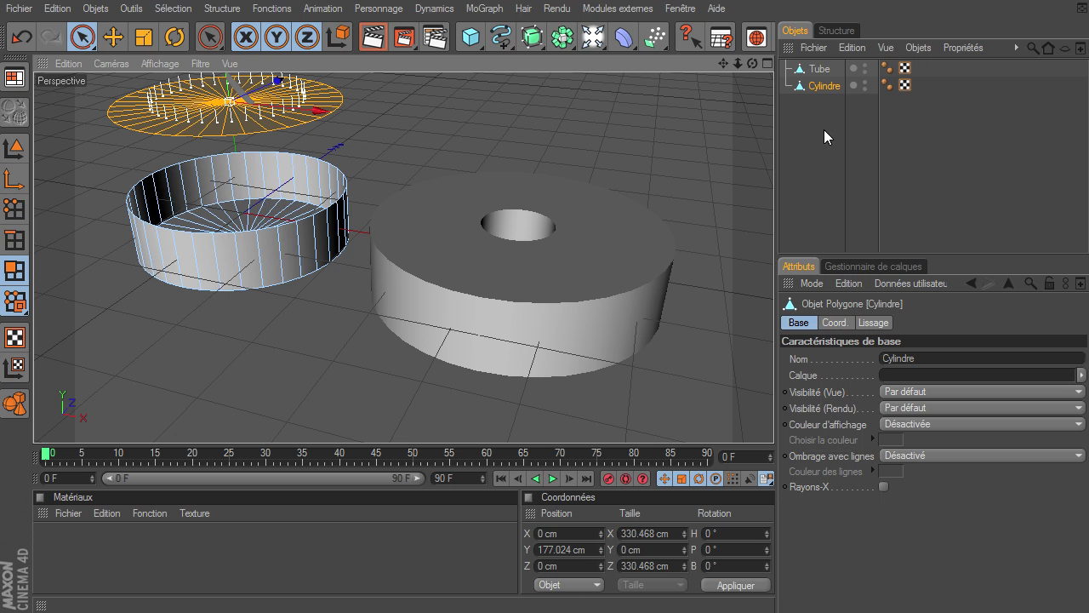
Select the polygons of the tube's top ring and raise them to about 214 cm on Y
left_click_drag(738, 64, 752, 109)
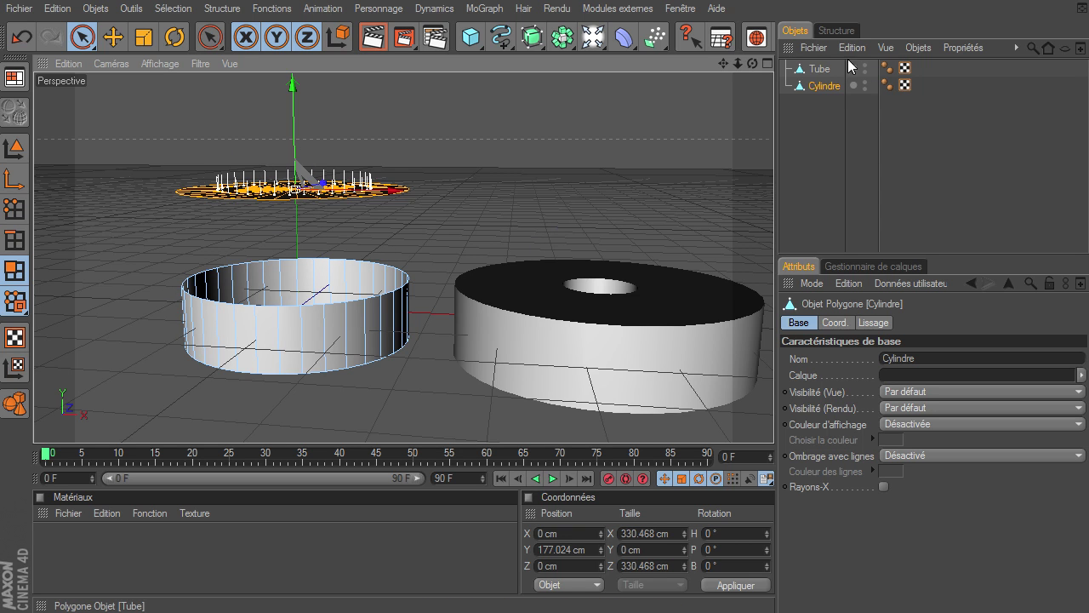
left_click(822, 69)
mouse_move(536, 287)
left_mouse_down()
mouse_move(601, 309)
mouse_move(663, 296)
mouse_move(664, 281)
mouse_move(629, 269)
mouse_move(549, 267)
left_mouse_up()
left_click_drag(775, 418, 776, 170)
left_click_drag(727, 61, 734, 153)
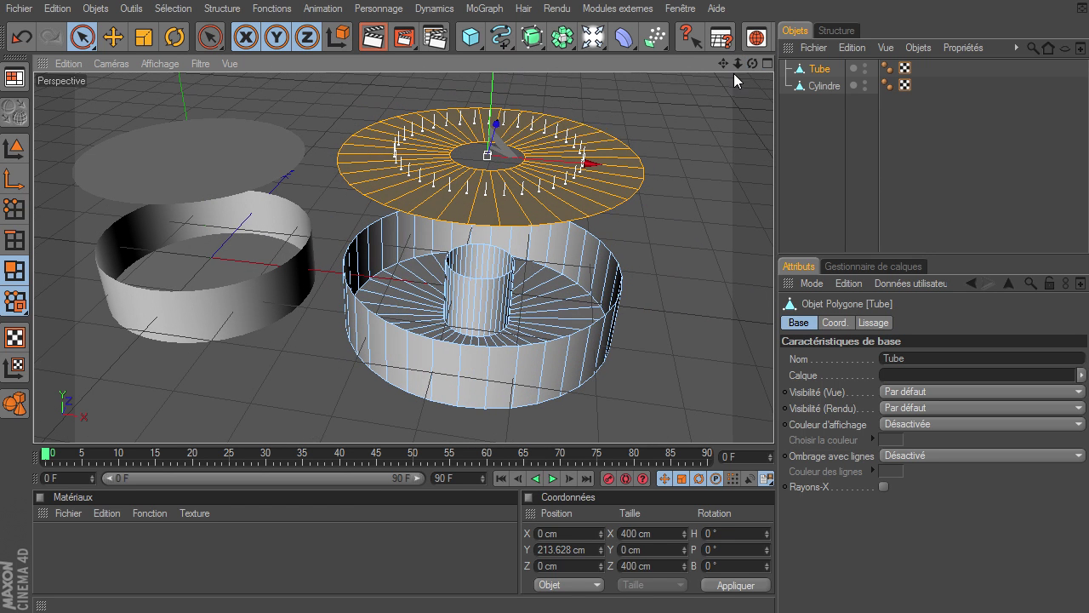
Select the polygons of the cylinder's bottom cap and lower them to about -240 cm on Y
left_click(832, 88)
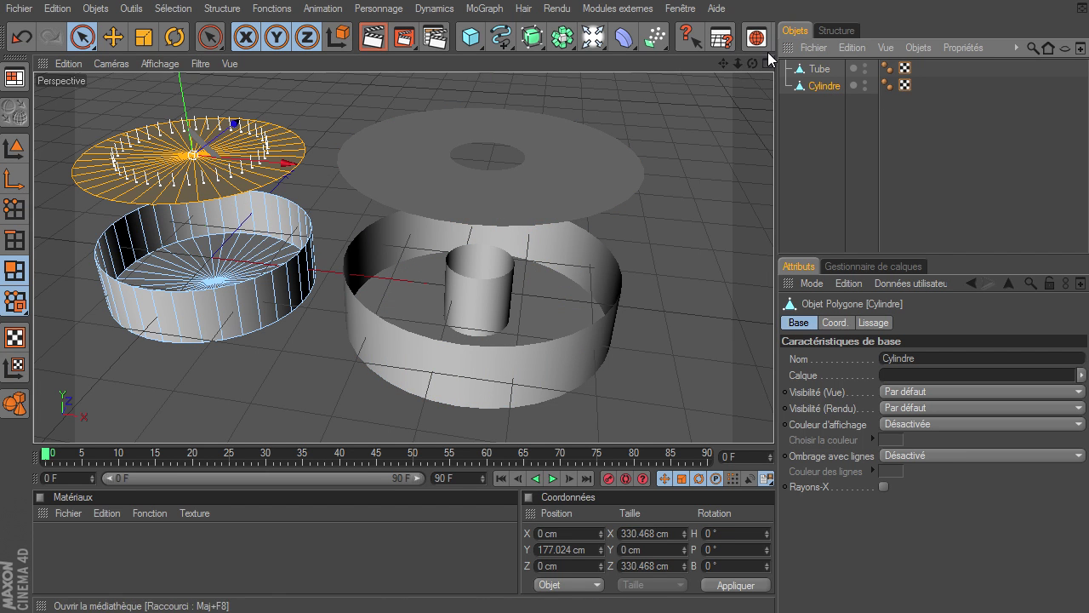
left_click_drag(753, 63, 729, 80)
mouse_move(206, 266)
left_mouse_down()
mouse_move(202, 256)
mouse_move(231, 292)
mouse_move(212, 280)
mouse_move(212, 263)
mouse_move(224, 267)
mouse_move(214, 250)
mouse_move(223, 303)
left_mouse_up()
left_click(245, 417)
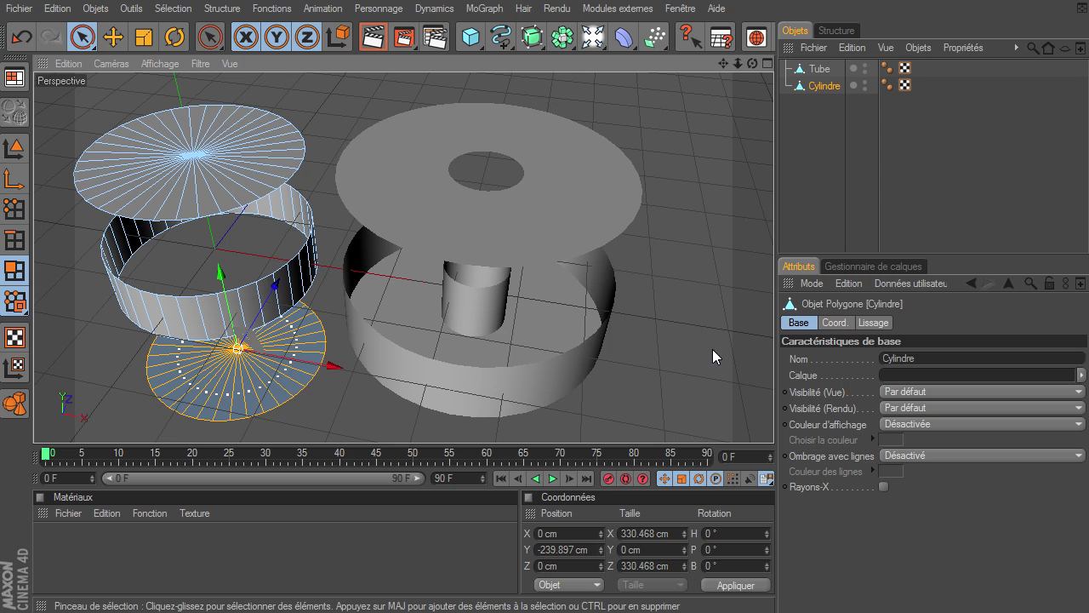
Select part of the tube's bottom ring polygons and lower them to about -194 cm on Y
left_click(545, 327)
left_click(825, 70)
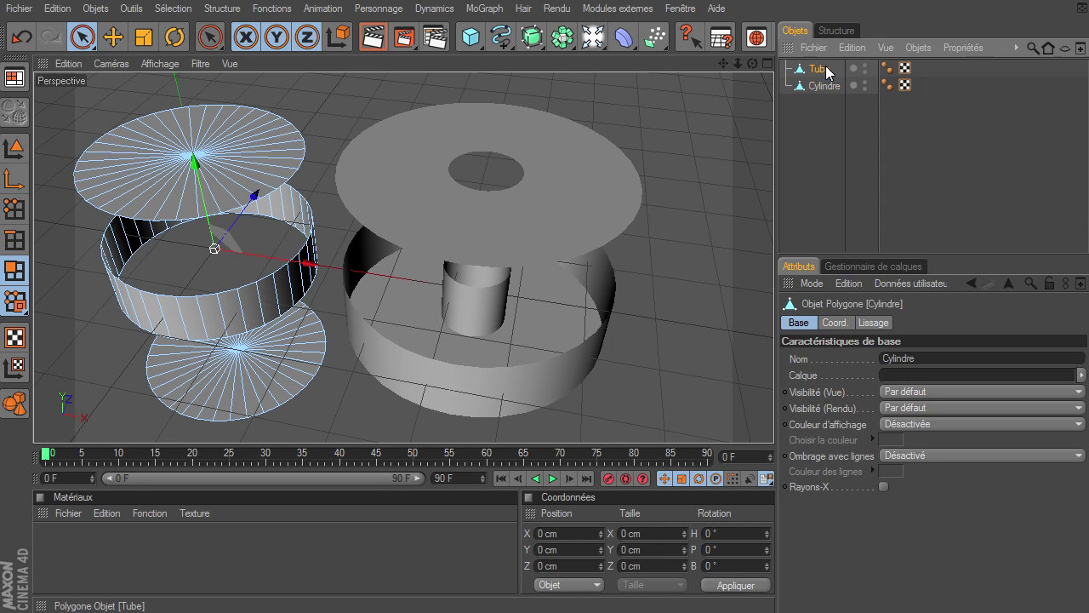
left_click(822, 70)
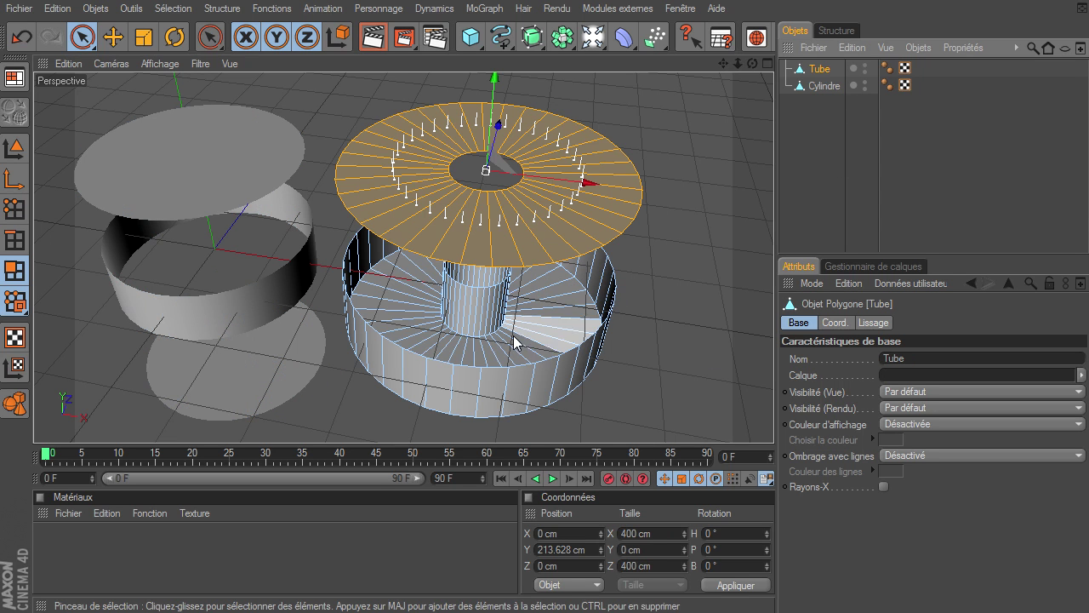
mouse_move(519, 344)
left_mouse_down()
mouse_move(547, 288)
mouse_move(550, 319)
left_mouse_up()
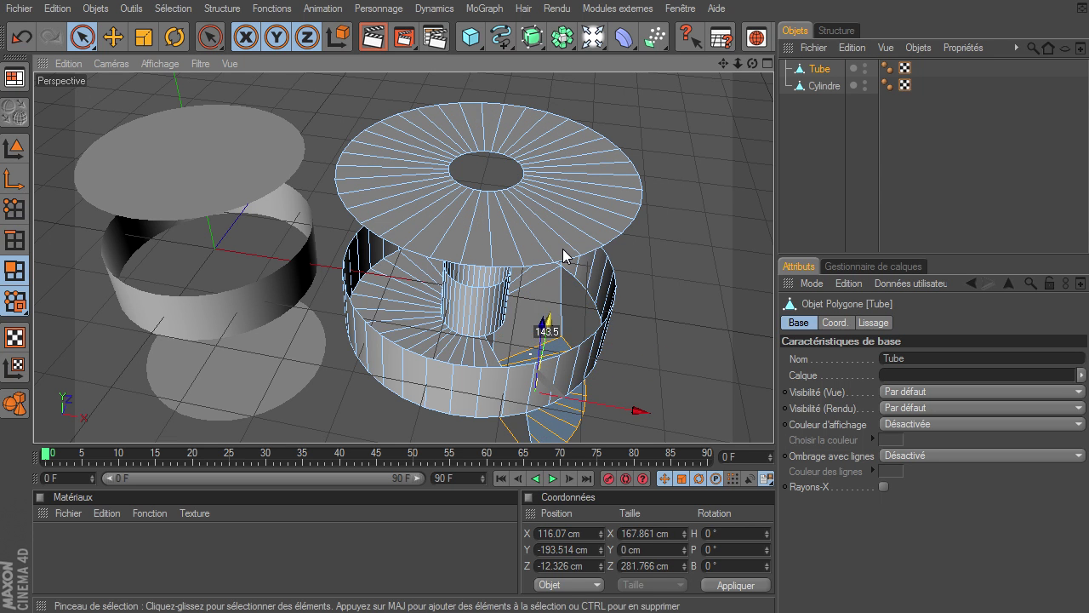
Delete both the tube and the cylinder from the scene
left_click_drag(752, 63, 594, 185)
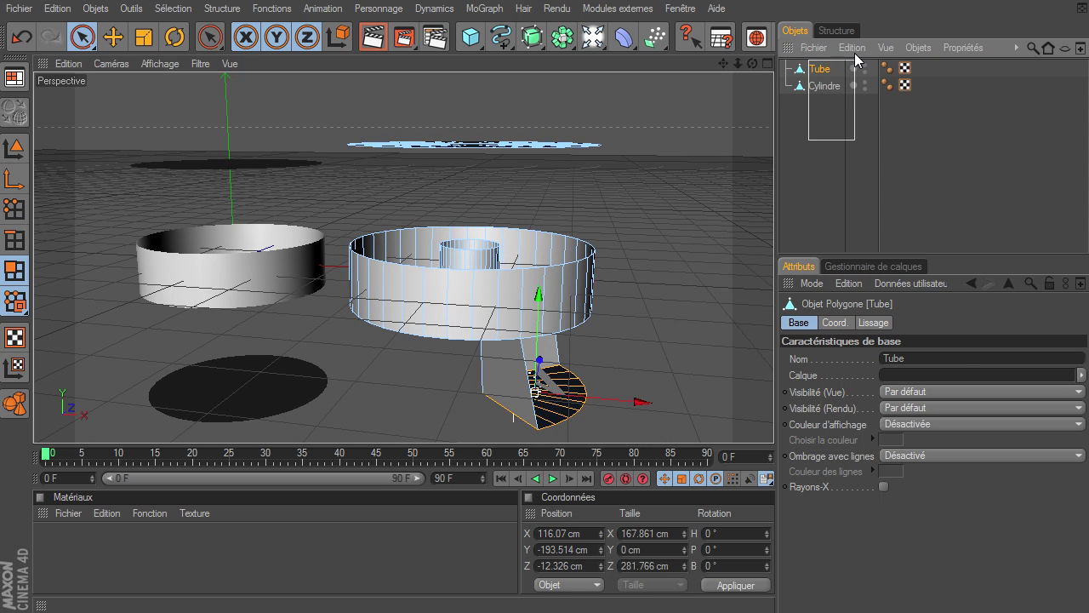
key("ctrl+a")
key("Delete")
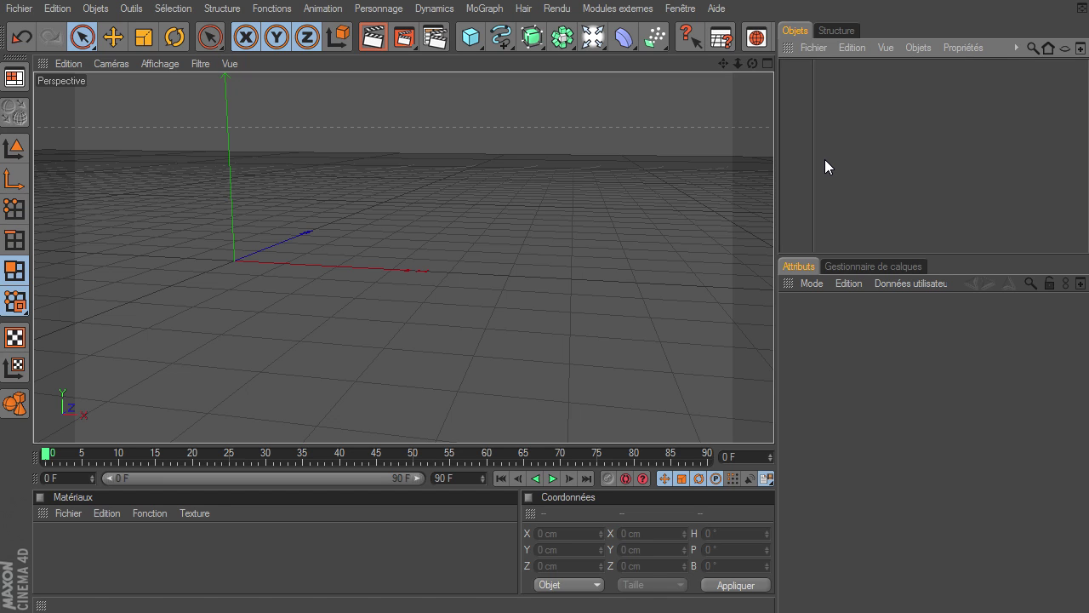
Add a new cylinder and display its Couvercles (caps) settings
left_click(470, 39)
left_click(885, 54)
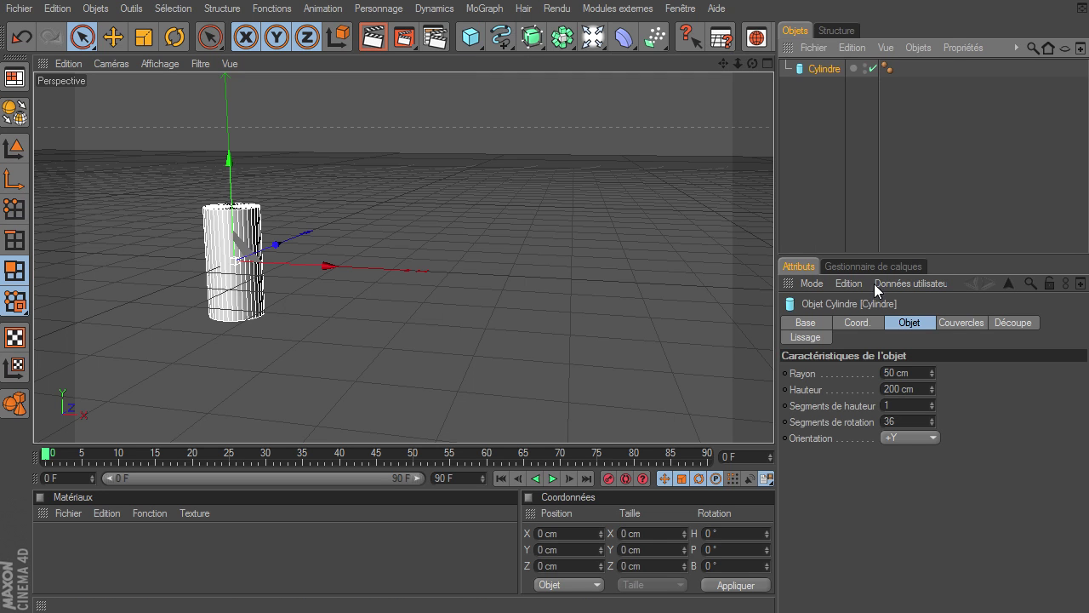
left_click(972, 320)
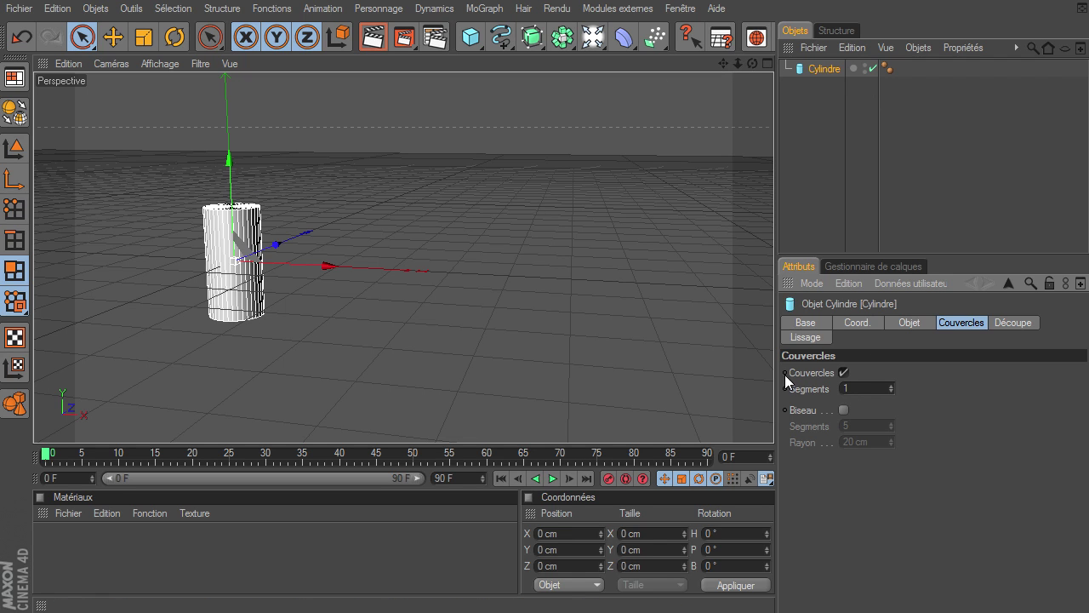
left_click(910, 322)
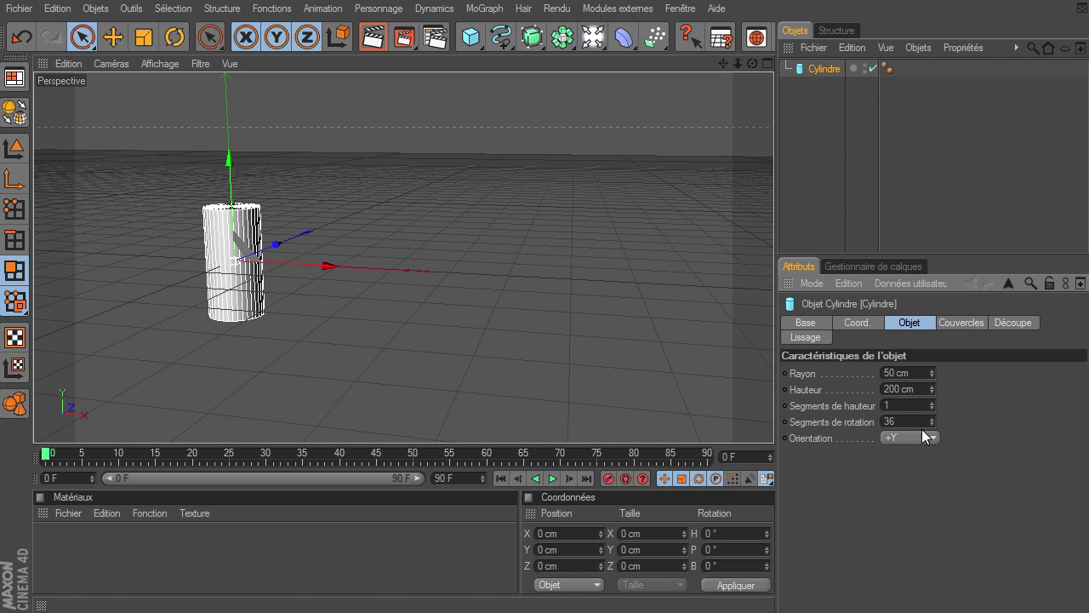
left_click(973, 324)
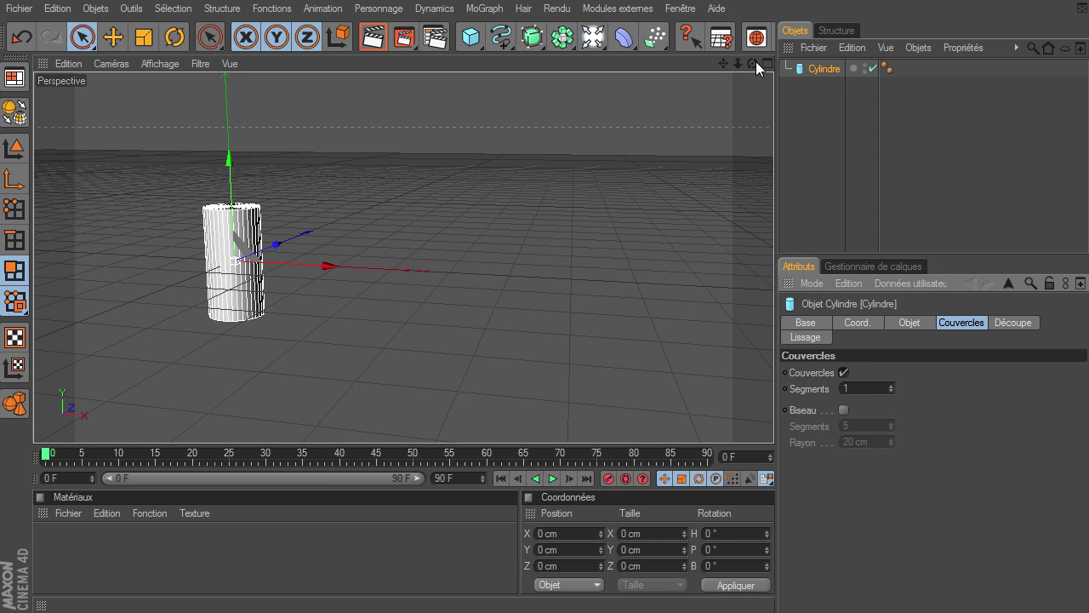
Reshape the cylinder to about 306 cm in diameter and 144 cm high, and make it an editable polygon object
left_click_drag(755, 62, 772, 421)
mouse_move(726, 64)
left_mouse_down()
mouse_move(773, 422)
mouse_move(741, 424)
left_mouse_up()
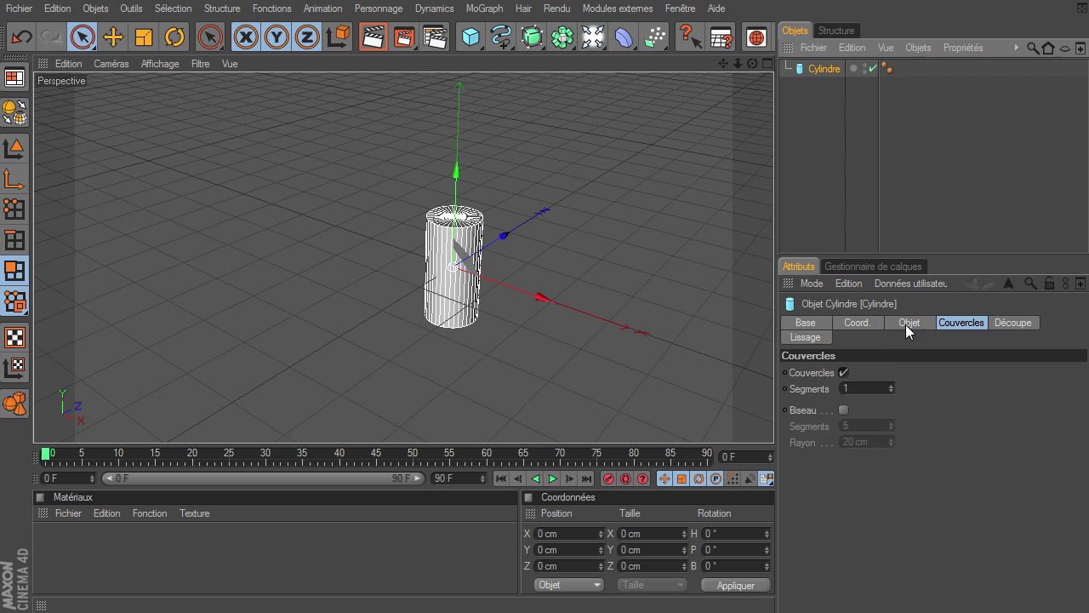
left_click(14, 148)
left_click_drag(479, 223, 457, 231)
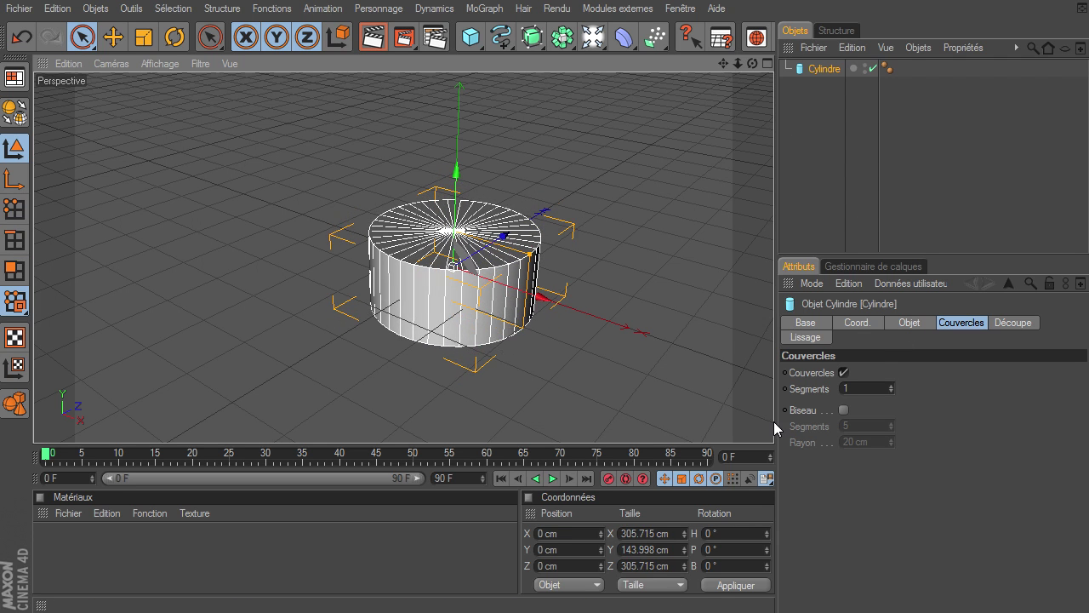
left_click(14, 111)
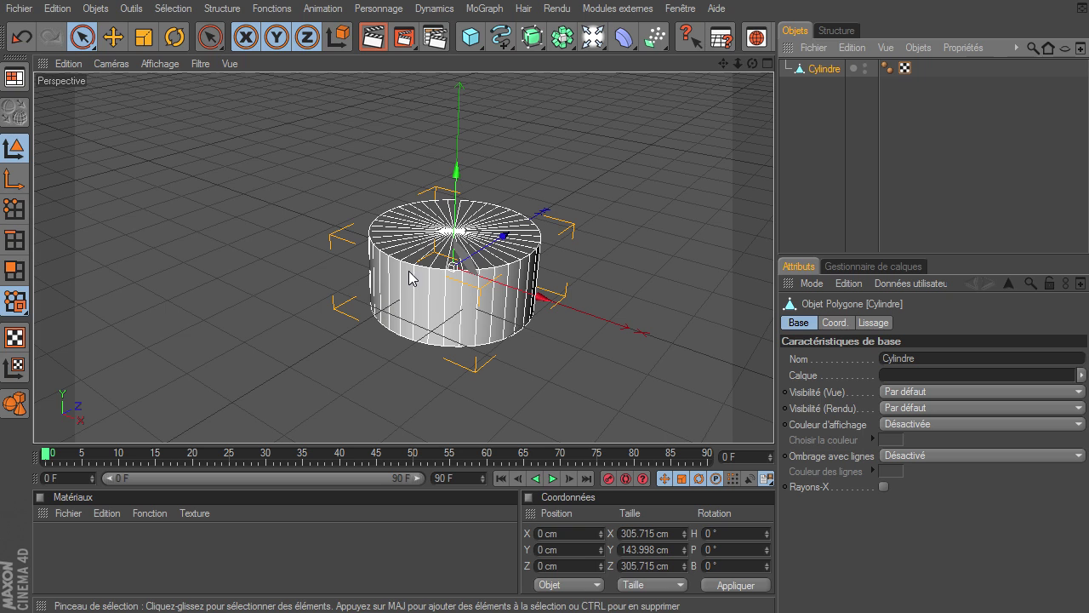
Select all of the cylinder's points and weld them with Optimiser, using Polygones, Points isolés and Points at a 0.01 cm tolerance
left_click(14, 209)
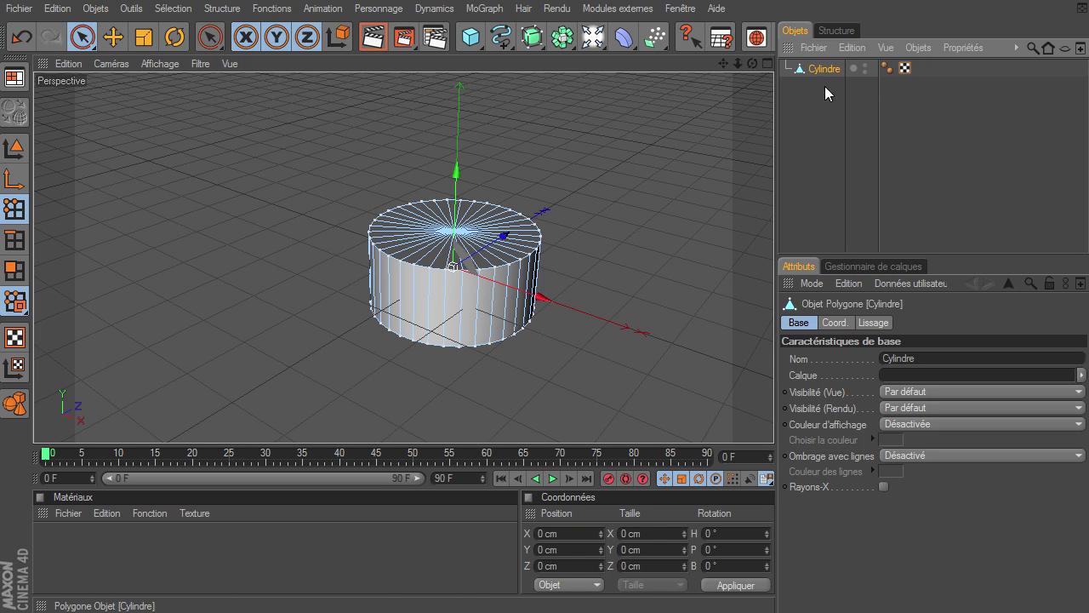
key("ctrl+a")
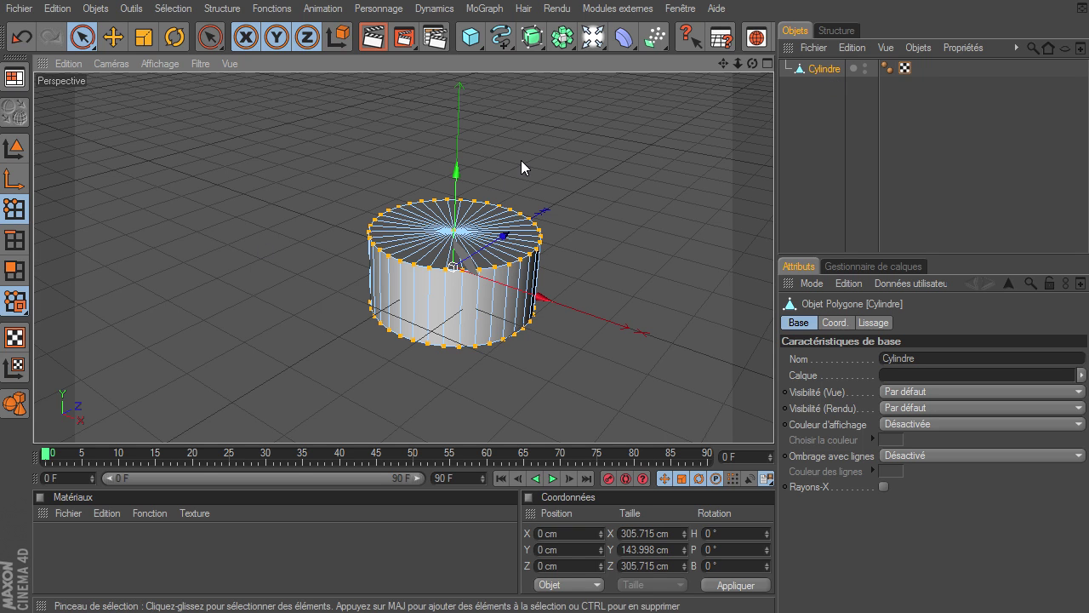
right_click(340, 94)
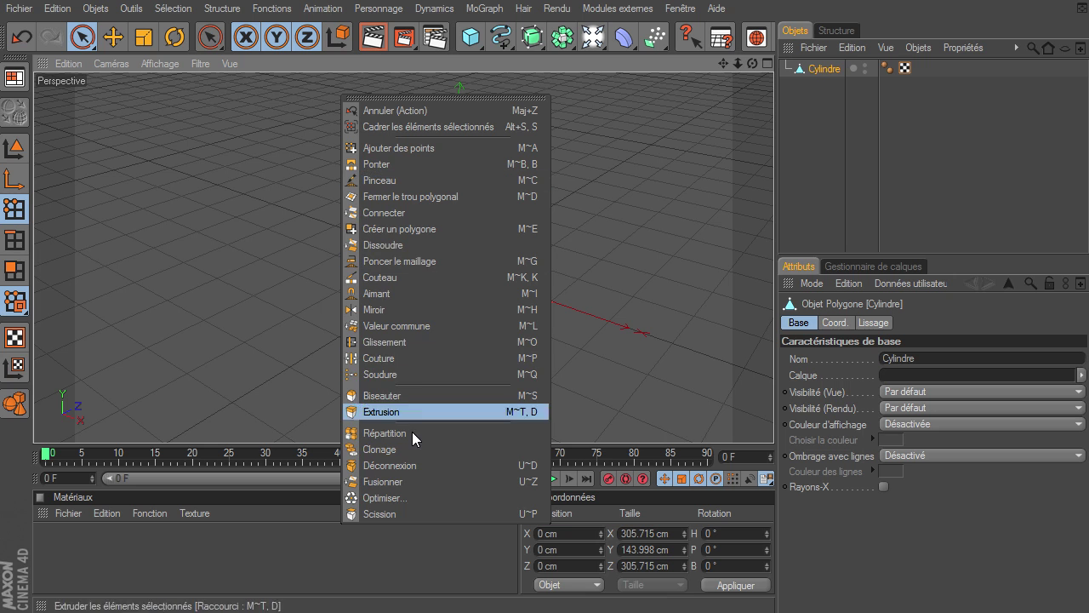
left_click(393, 500)
left_click_drag(397, 458, 195, 114)
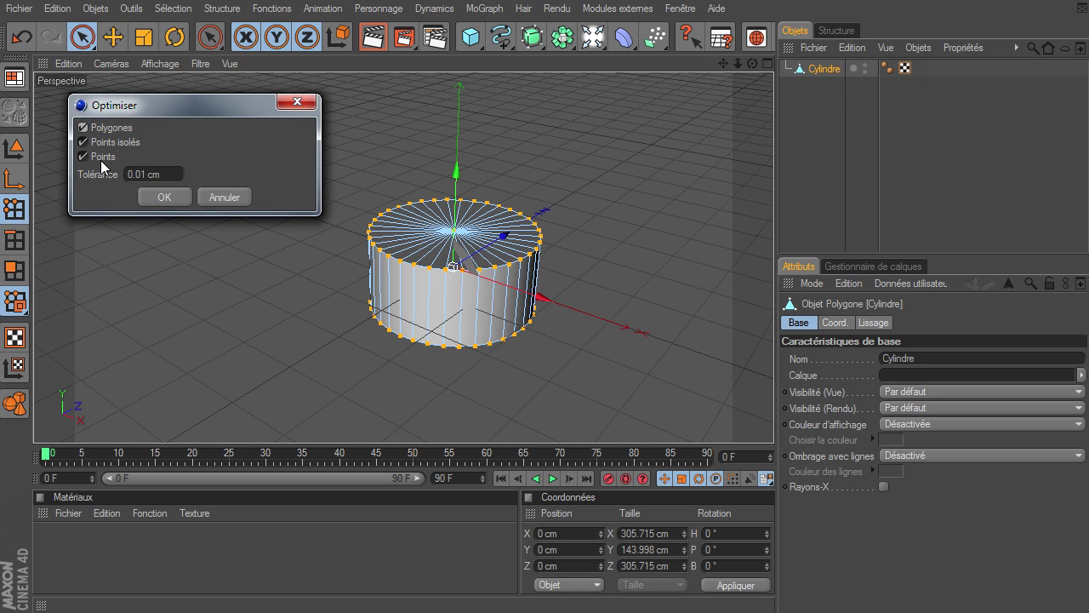
left_click(164, 196)
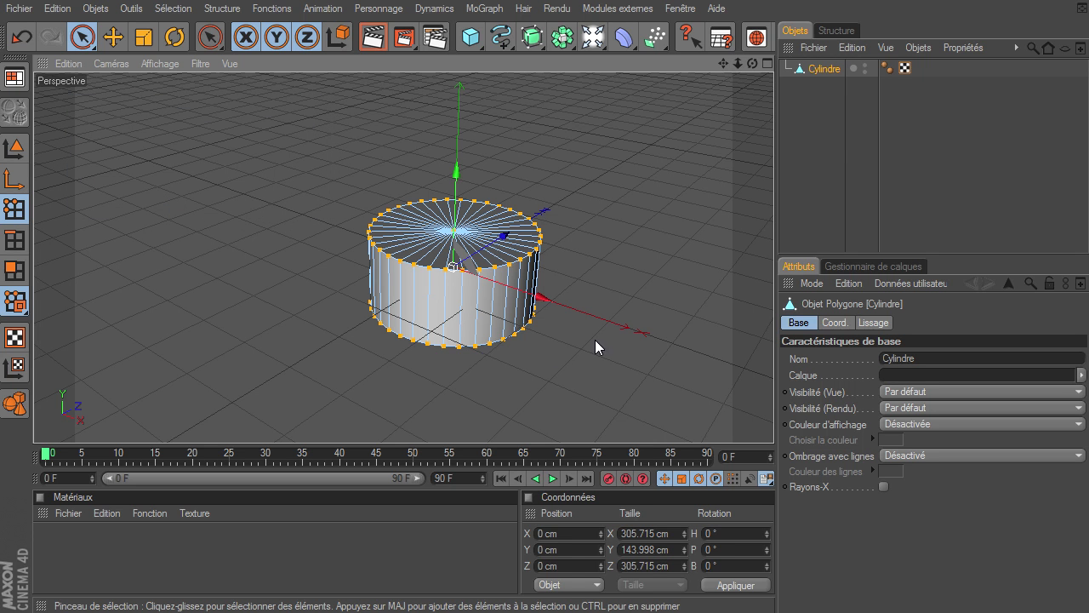
Deselect the points, select the cylinder's top cap polygons and raise them to about 260 cm on Y
left_click_drag(774, 422, 774, 422)
left_click_drag(725, 64, 773, 421)
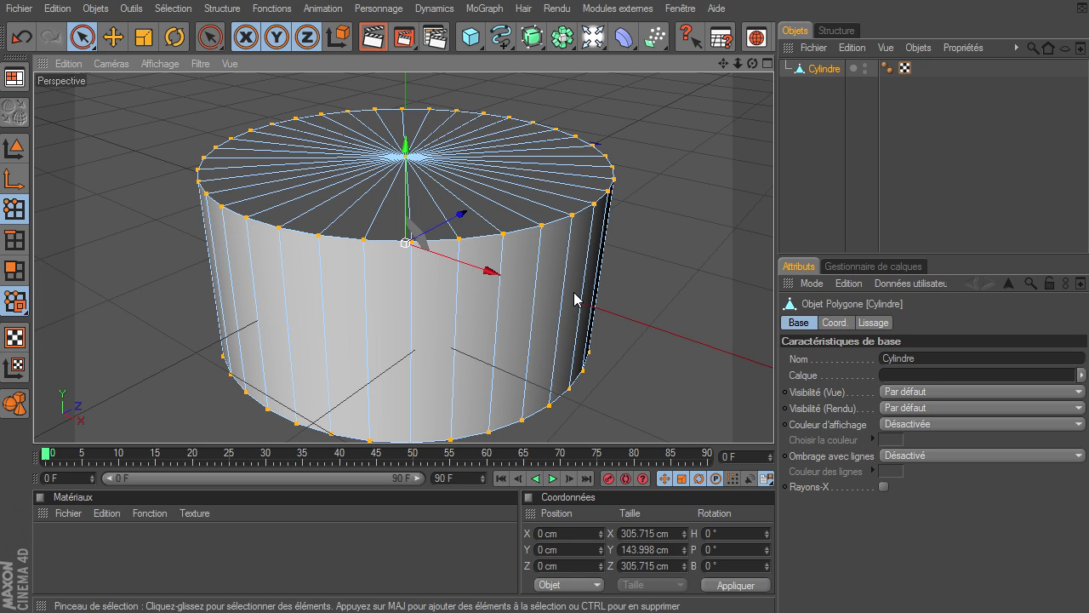
left_click(620, 285)
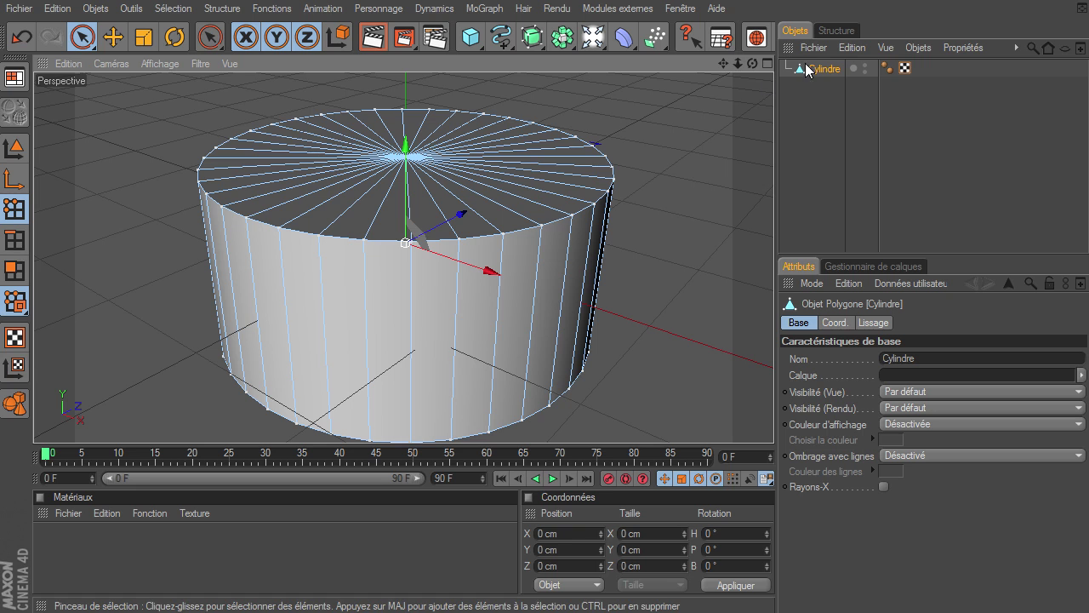
left_click(14, 271)
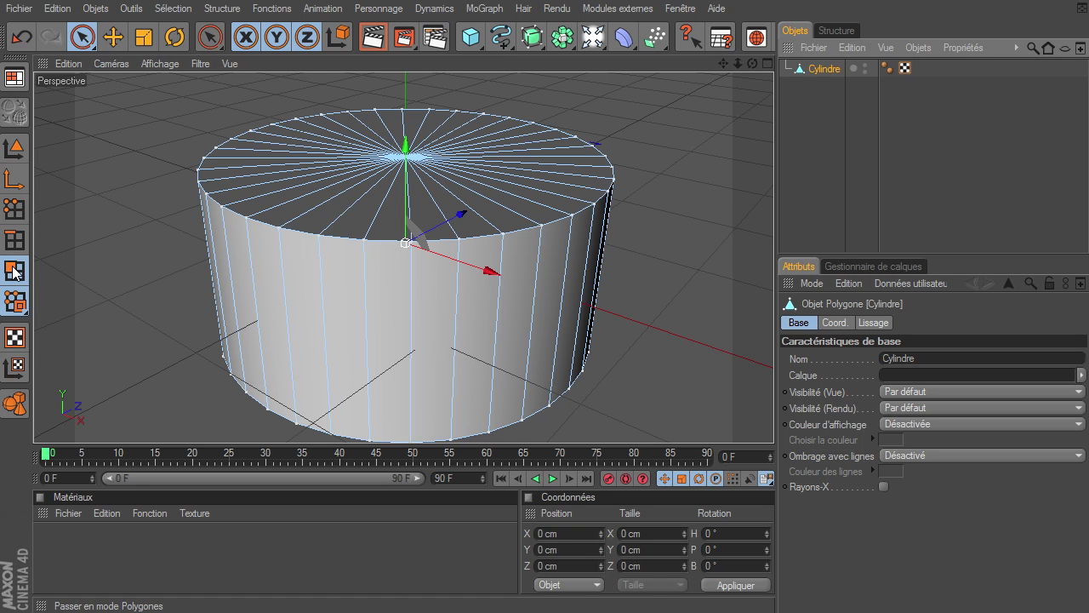
mouse_move(345, 145)
left_mouse_down()
mouse_move(352, 161)
mouse_move(416, 178)
mouse_move(431, 151)
mouse_move(389, 153)
mouse_move(406, 173)
mouse_move(412, 155)
mouse_move(680, 340)
mouse_move(774, 419)
mouse_move(776, 410)
left_mouse_up()
key("d")
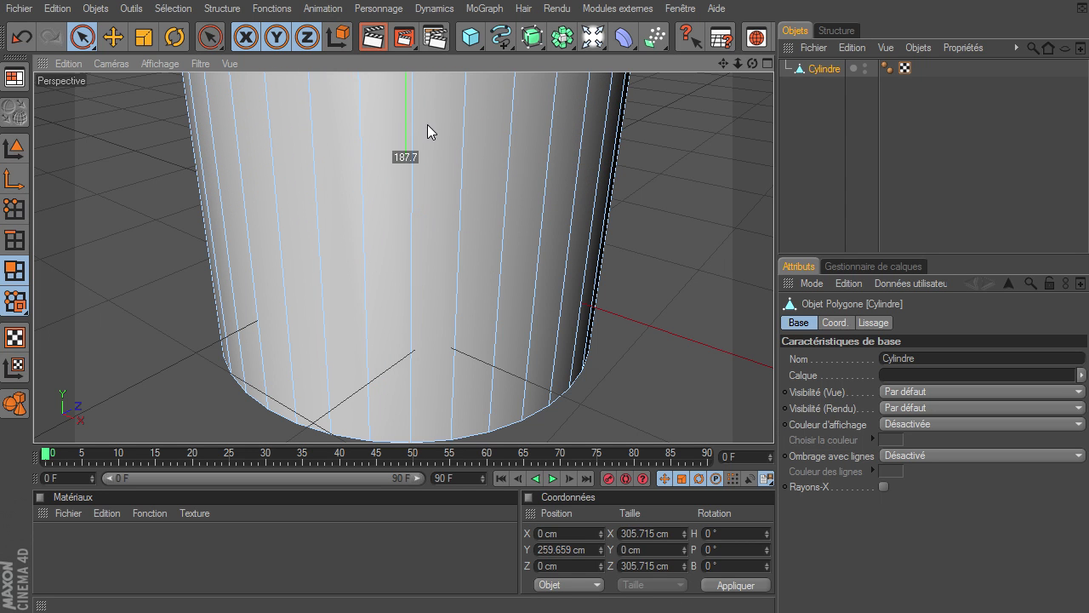
Shift the top cap polygons to about -76 cm on X and lower them to about 194 cm on Y
scroll(773, 421, "down", 5)
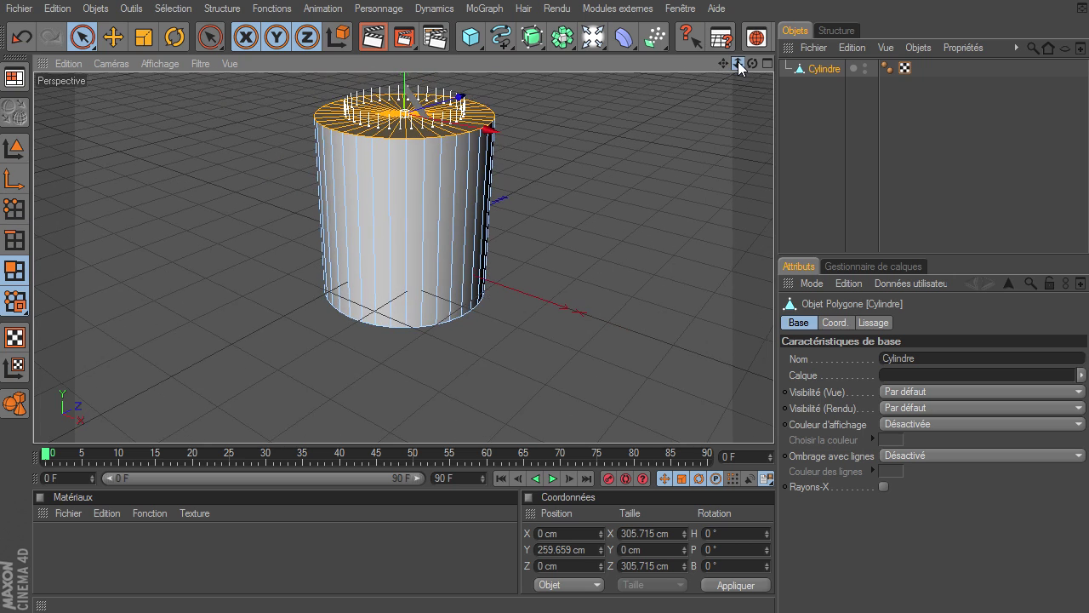
mouse_move(516, 238)
left_mouse_down()
mouse_move(774, 422)
mouse_move(517, 239)
left_mouse_up()
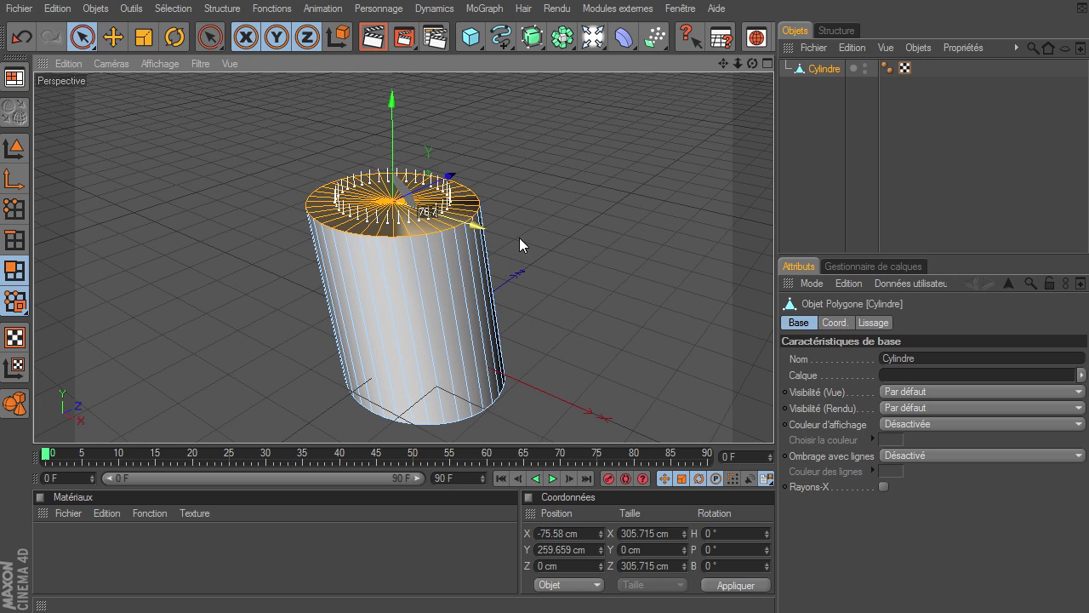
left_click_drag(396, 157, 632, 136)
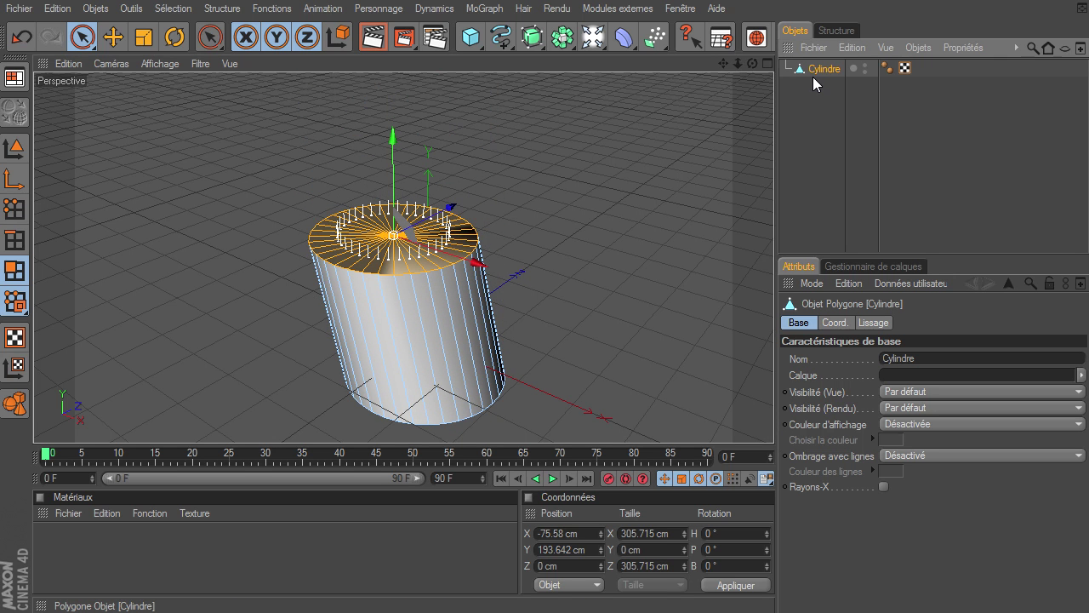
Delete the cylinder and add a MoGraph text object to the scene
key("Delete")
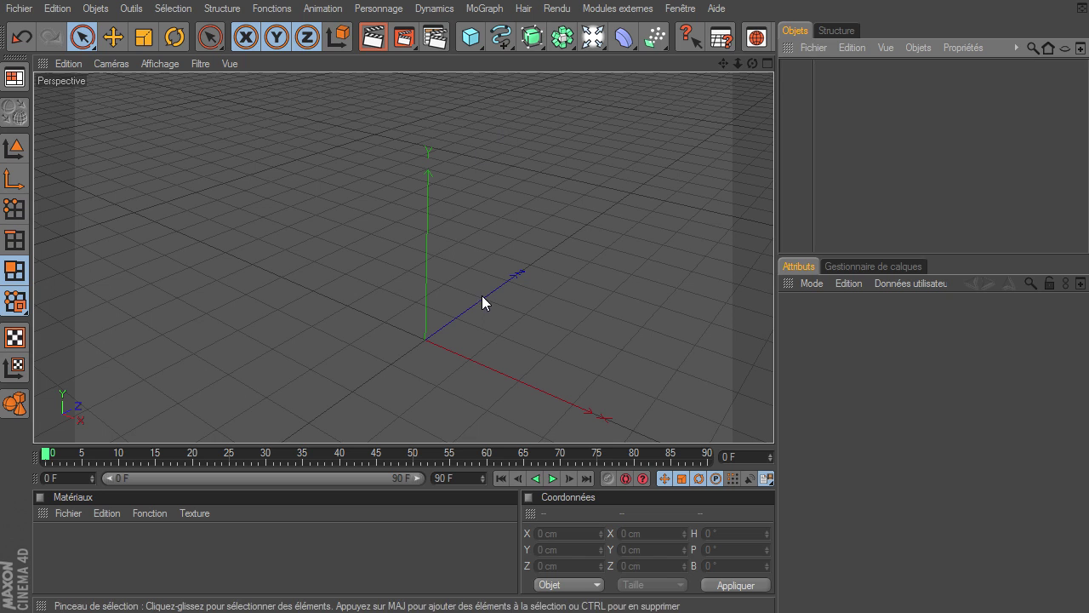
left_click_drag(541, 41, 726, 53)
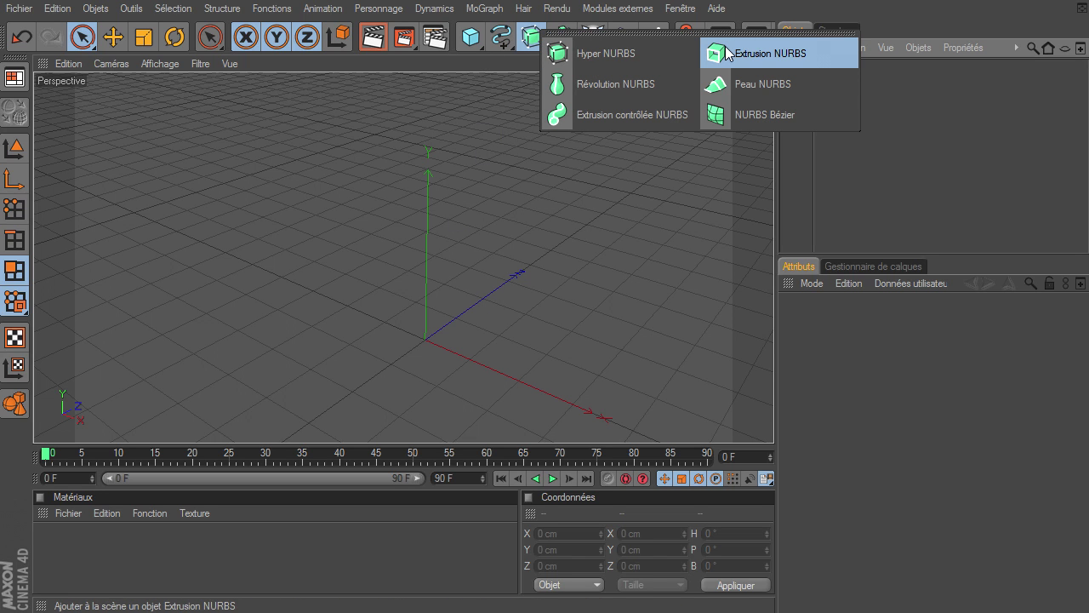
left_click_drag(729, 54, 868, 177)
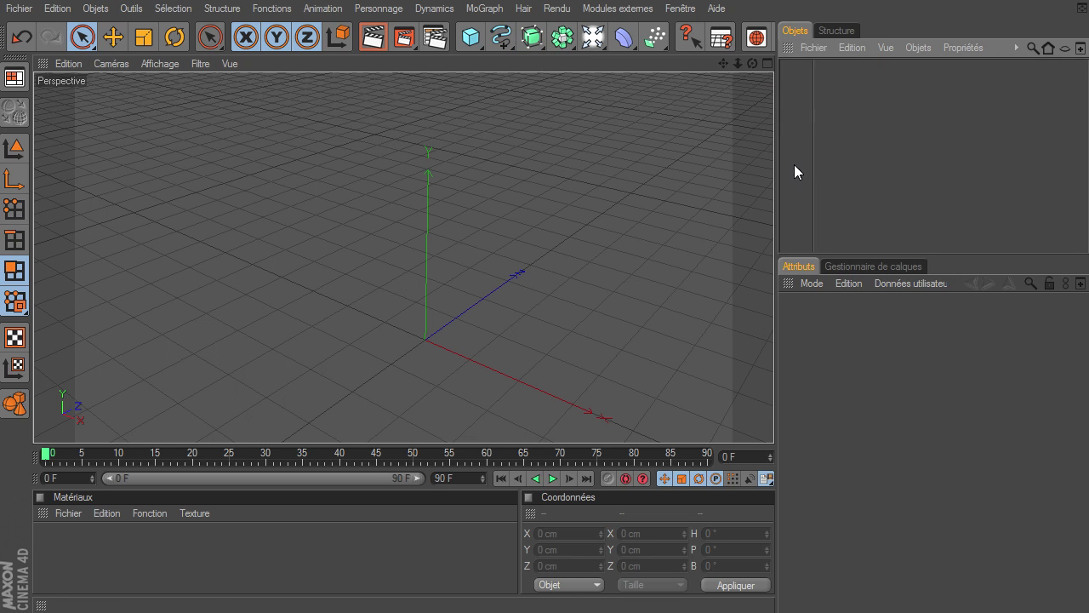
left_click(483, 8)
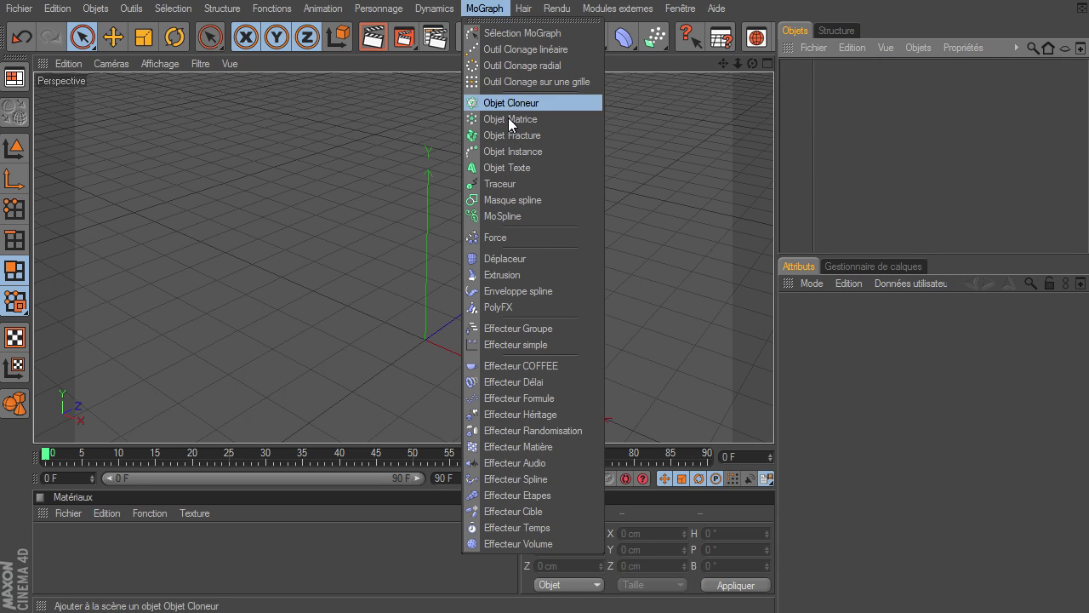
left_click(521, 167)
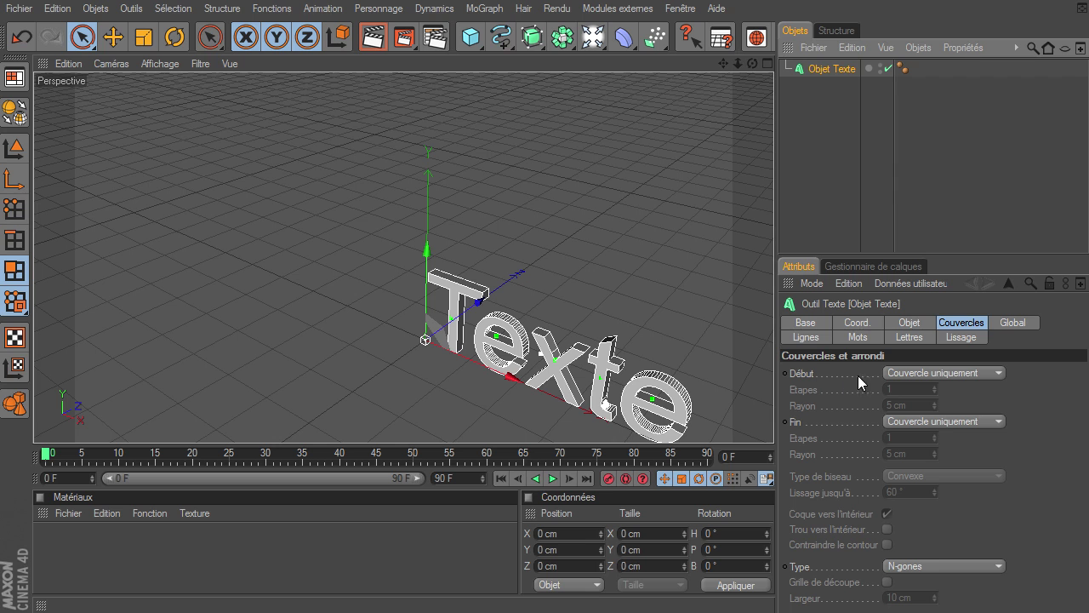
Set the text object's alignment to Centré and its Profondeur (depth) to 80
left_click(910, 324)
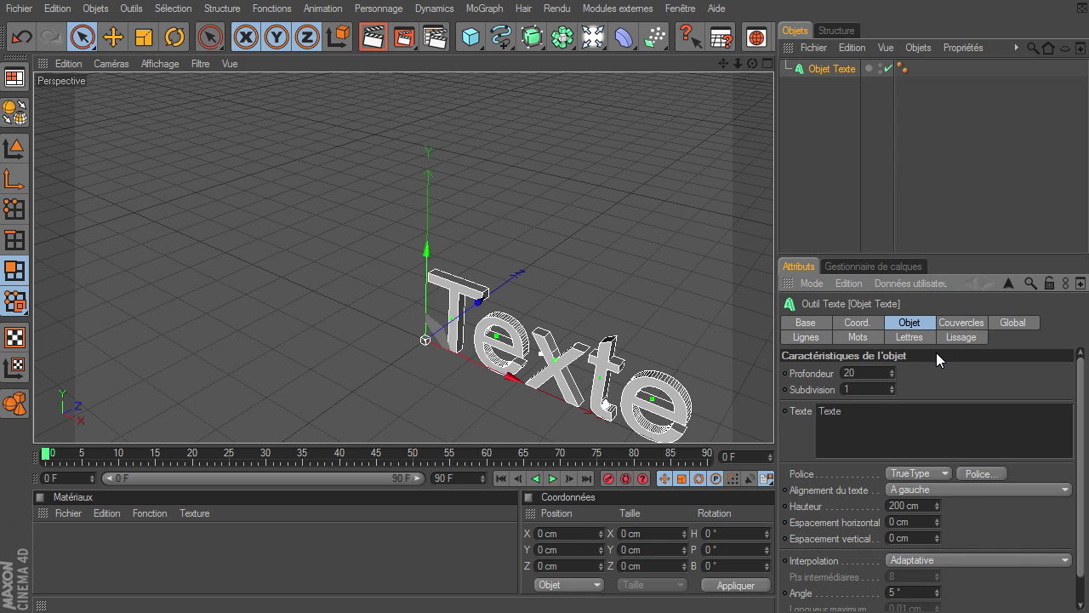
left_click(963, 489)
left_click(957, 524)
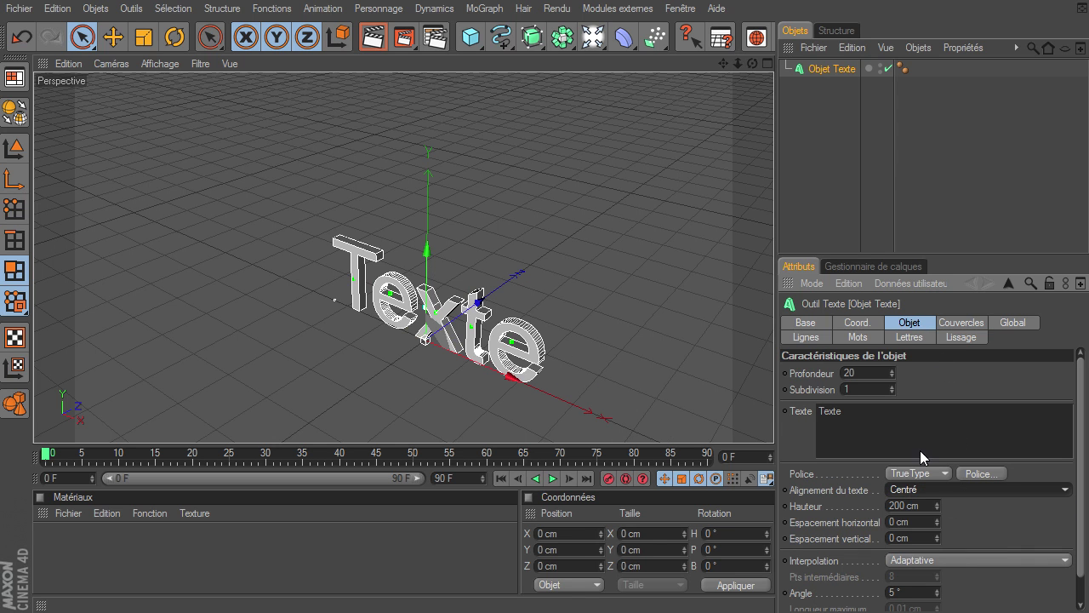
left_click_drag(752, 64, 928, 320)
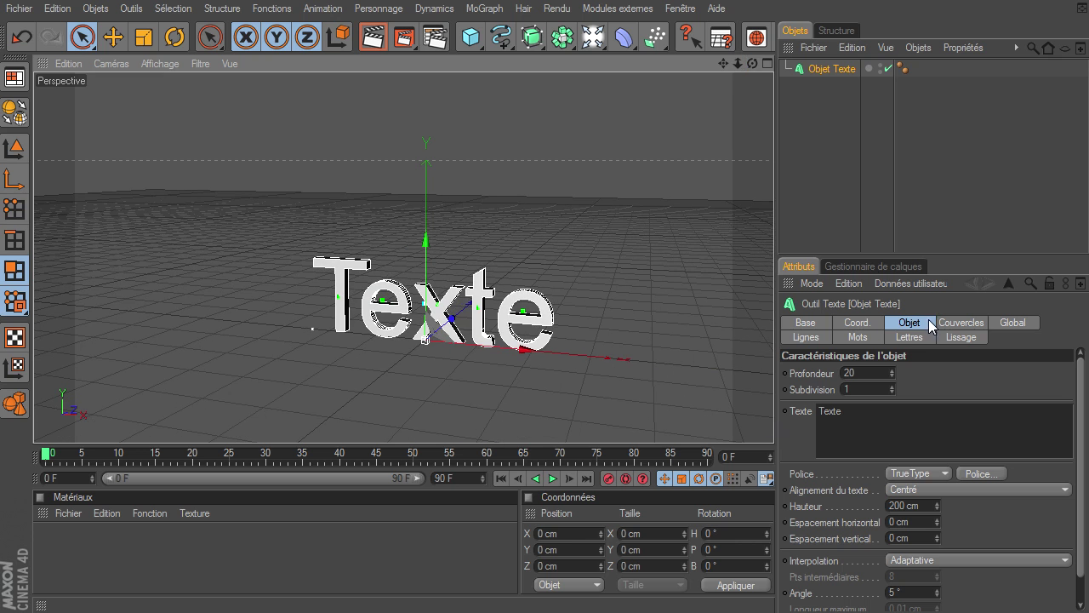
left_click(881, 373)
type("80")
key("Return")
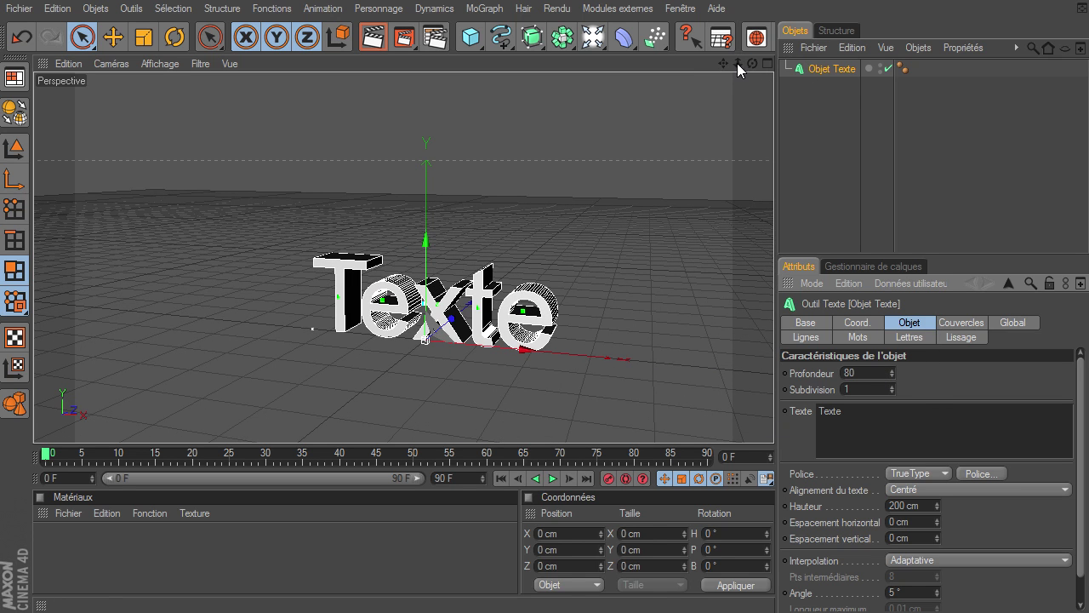
Make the text object editable and expand its hierarchy down to the individual letters
left_click_drag(720, 65, 787, 75)
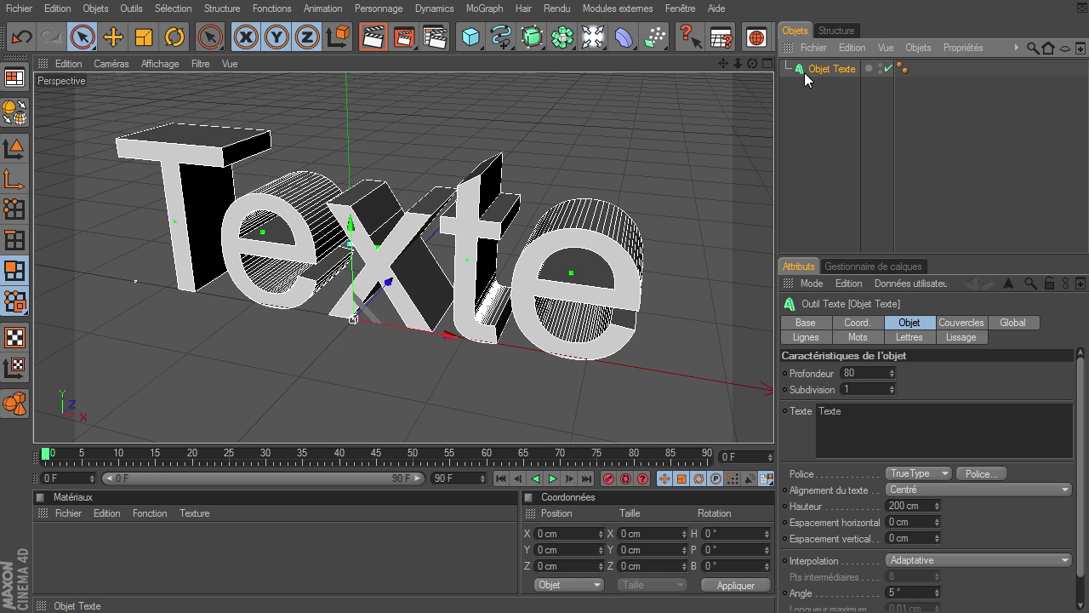
left_click(20, 114)
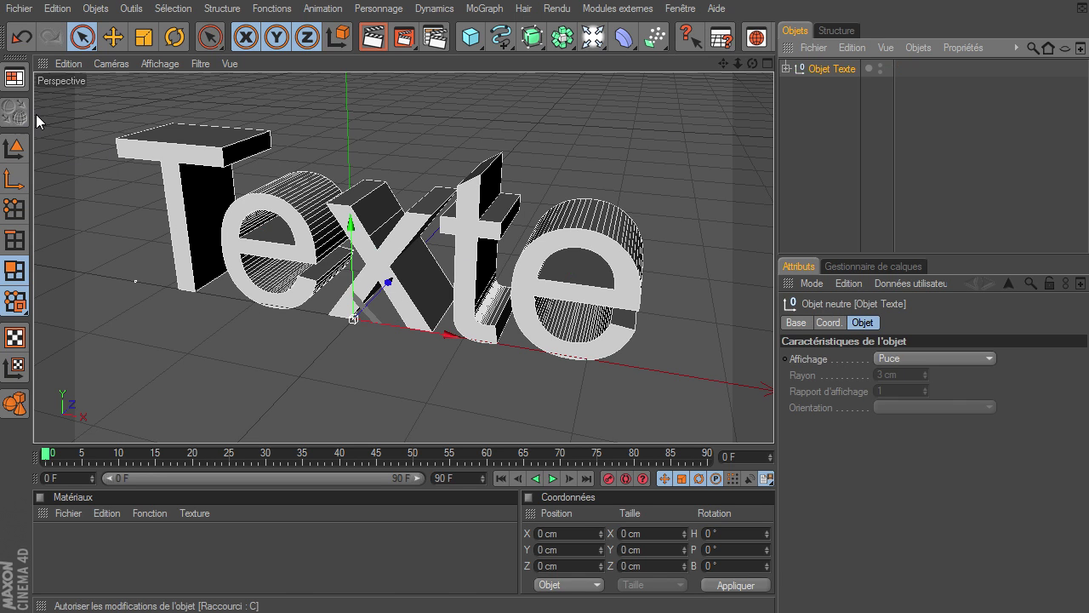
left_click(787, 69)
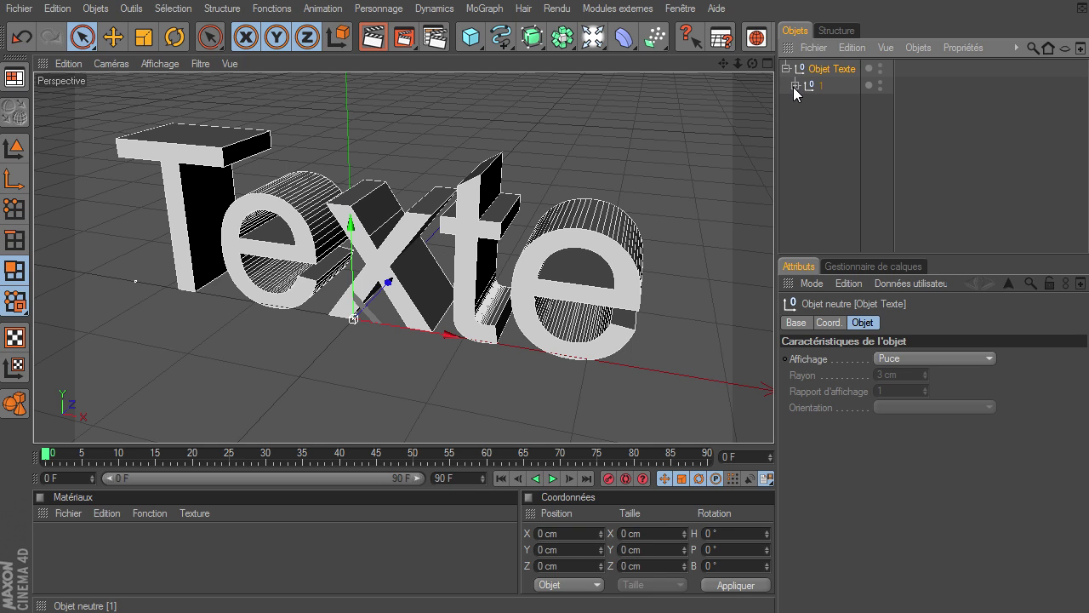
left_click(795, 85)
left_click(804, 103)
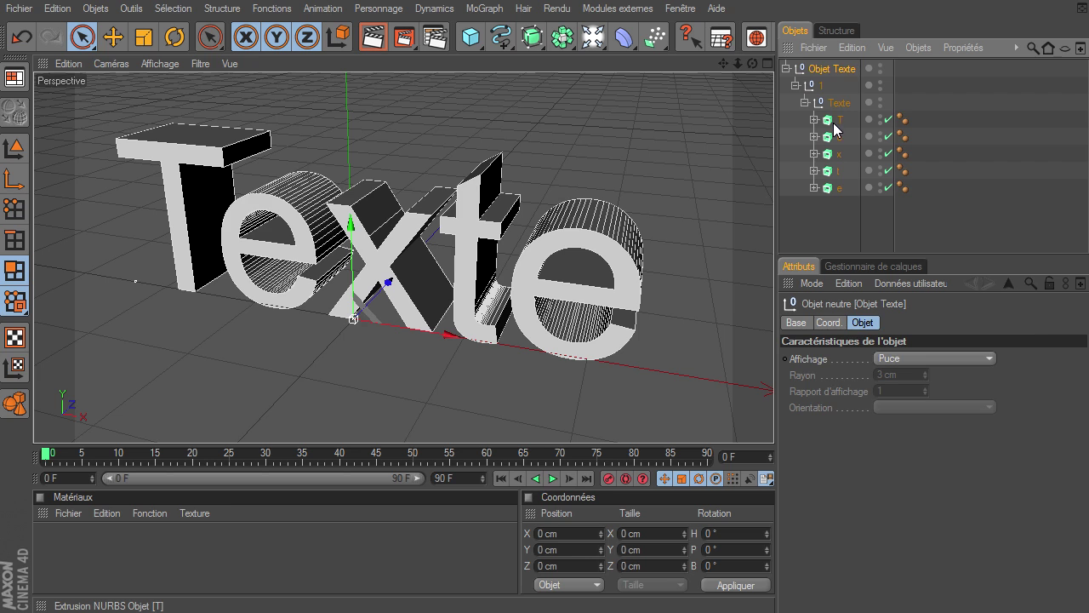
Examine the separate letter extrusions T, e, x and t by selecting them one after another
left_click(835, 120)
left_click(837, 137)
left_click(839, 154)
left_click(840, 171)
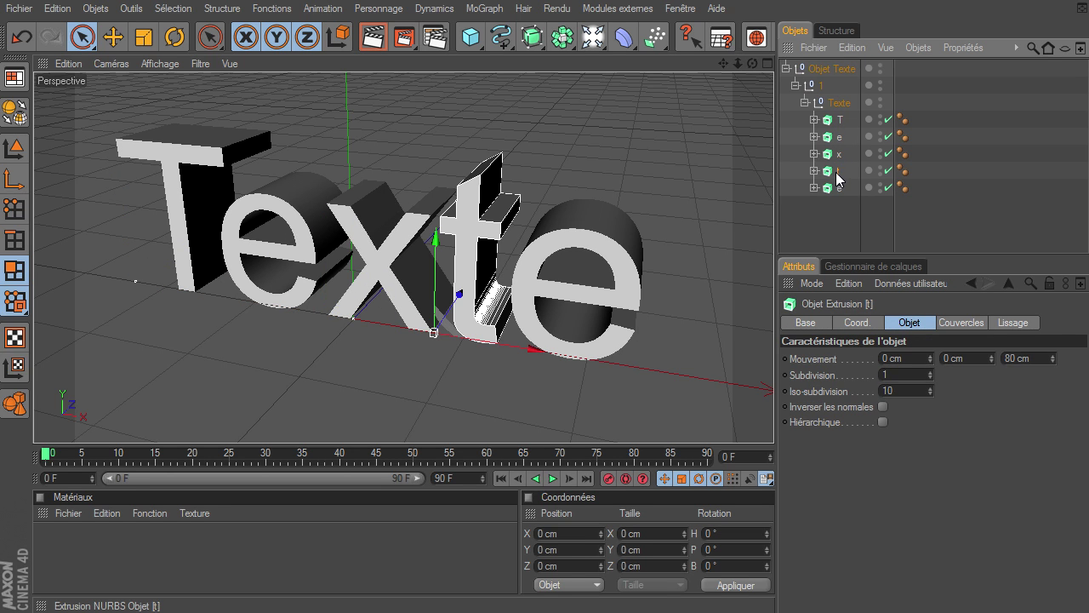
Expand the whole text hierarchy down to the splines, select all of its objects and make them editable
left_click(786, 69)
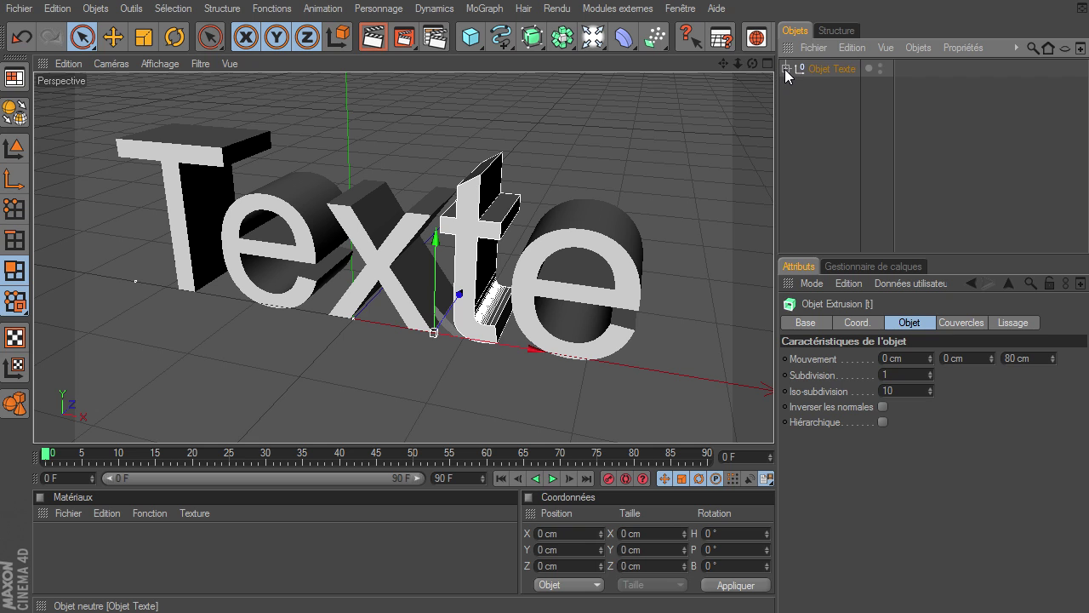
left_click(785, 69)
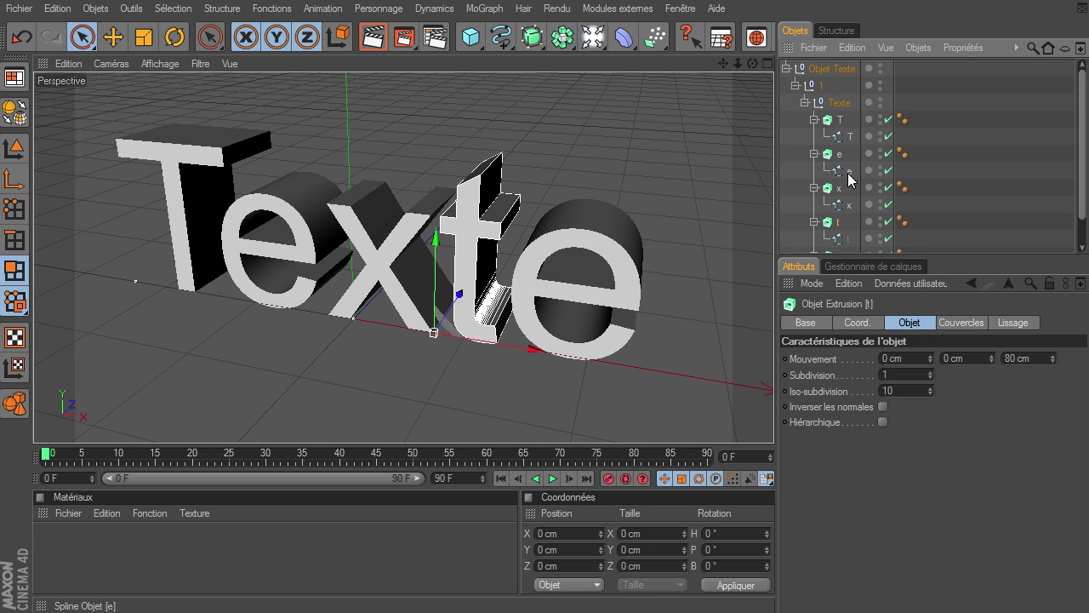
left_click(836, 65)
scroll(835, 103, "down", 1)
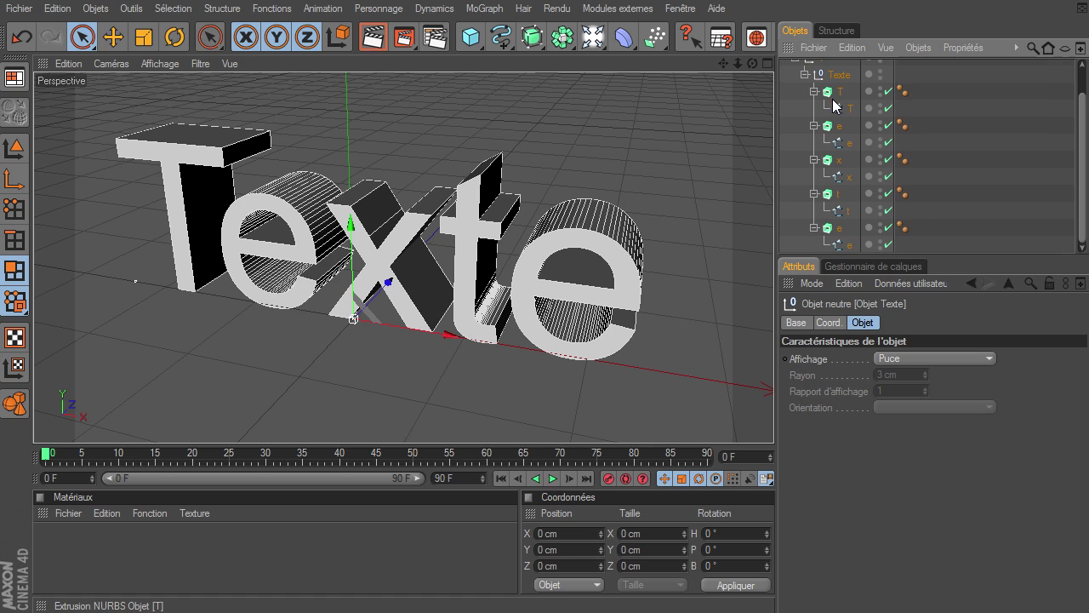
left_click(836, 245, "shift")
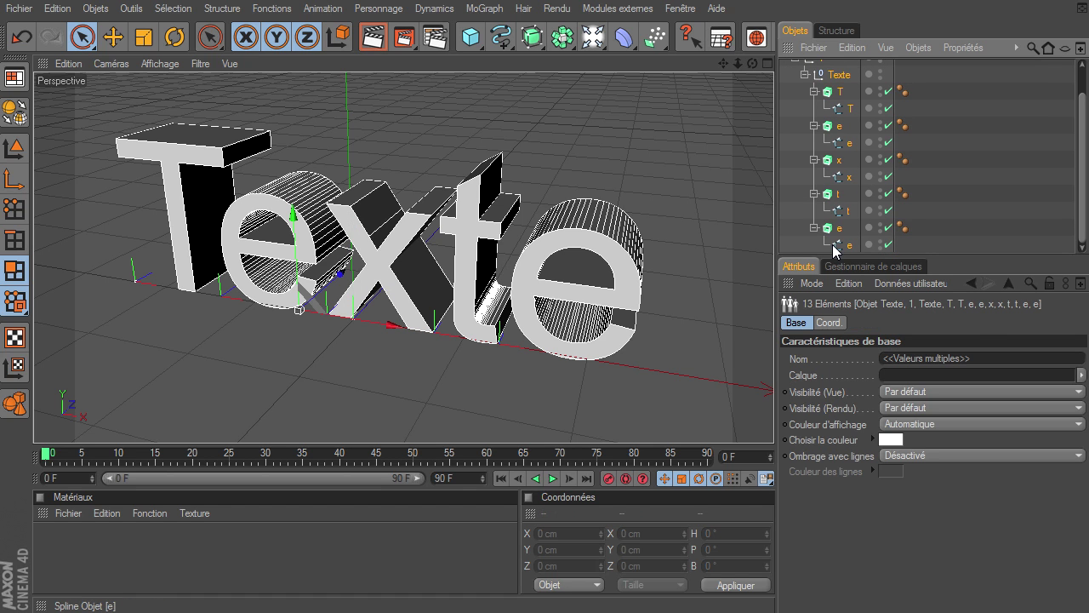
left_click(15, 117)
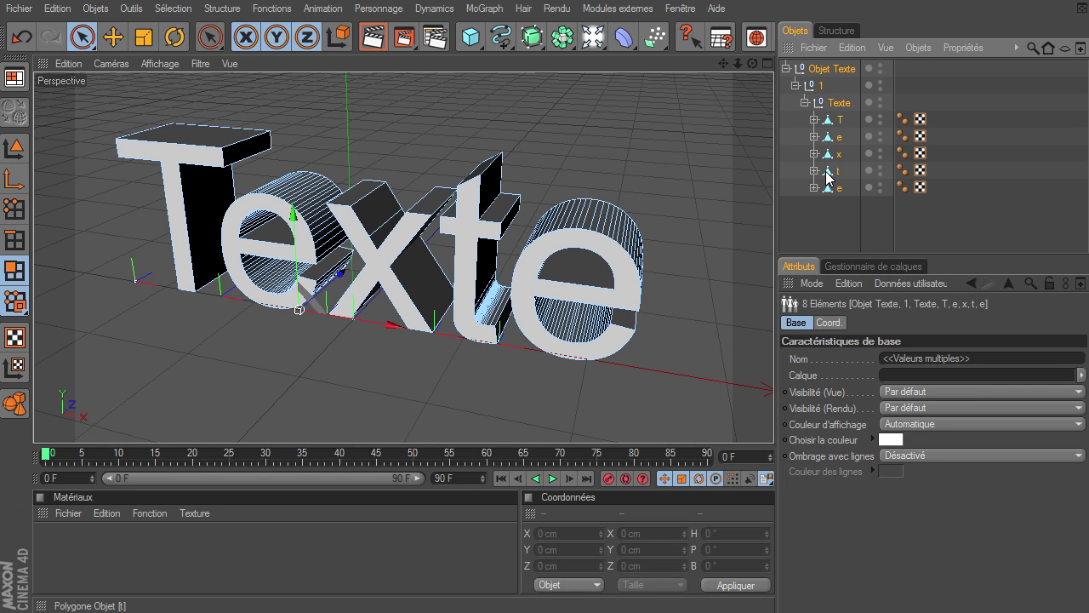
Expand the T polygon object and examine it and its Couvercle 1 and Couvercle 2 children by selecting each
left_click(815, 120)
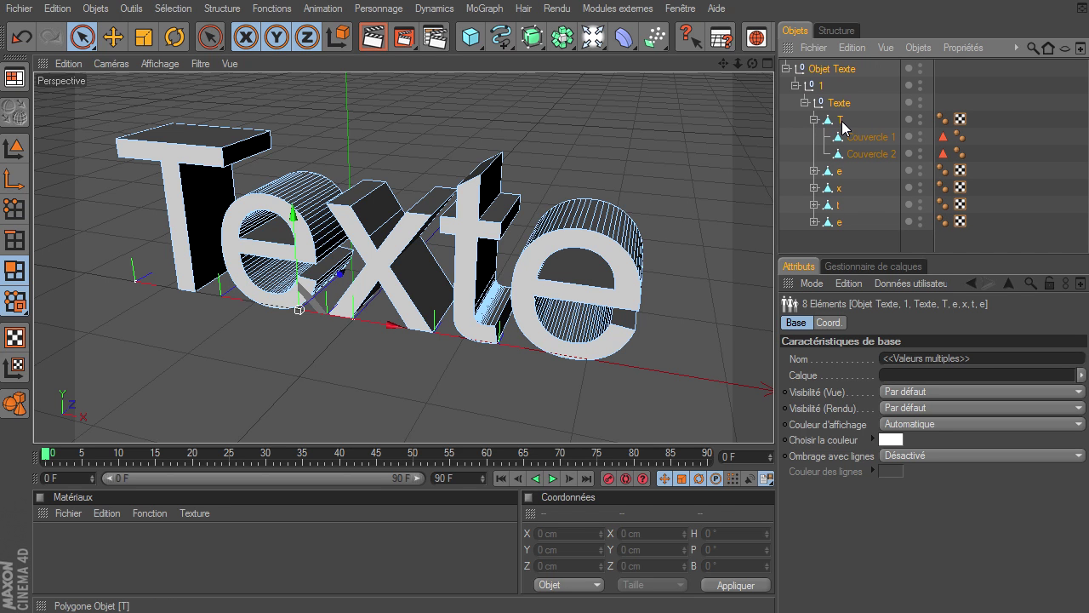
left_click(843, 123)
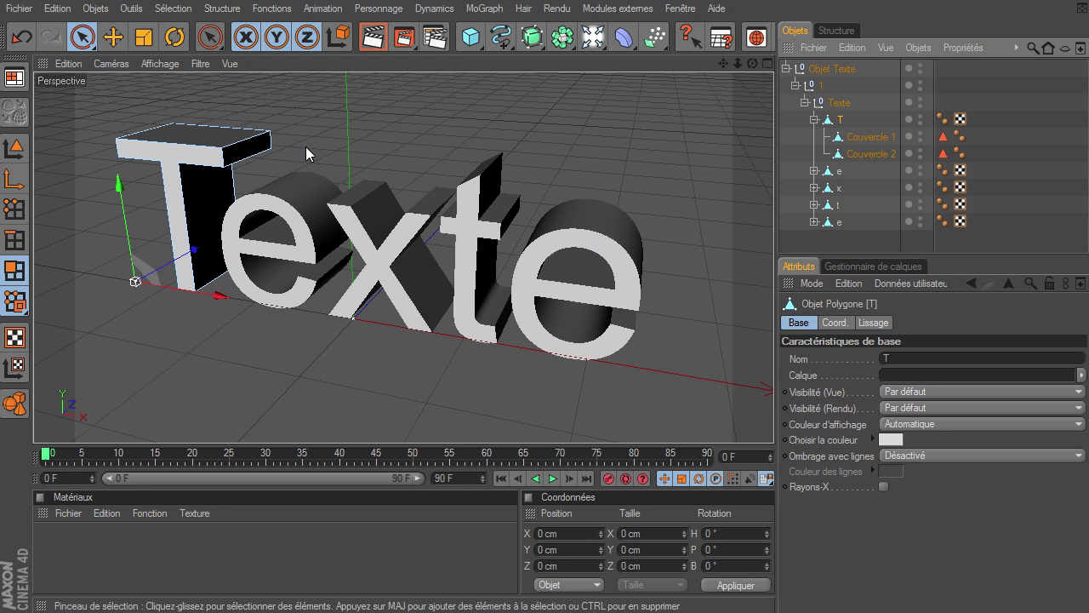
left_click(879, 140)
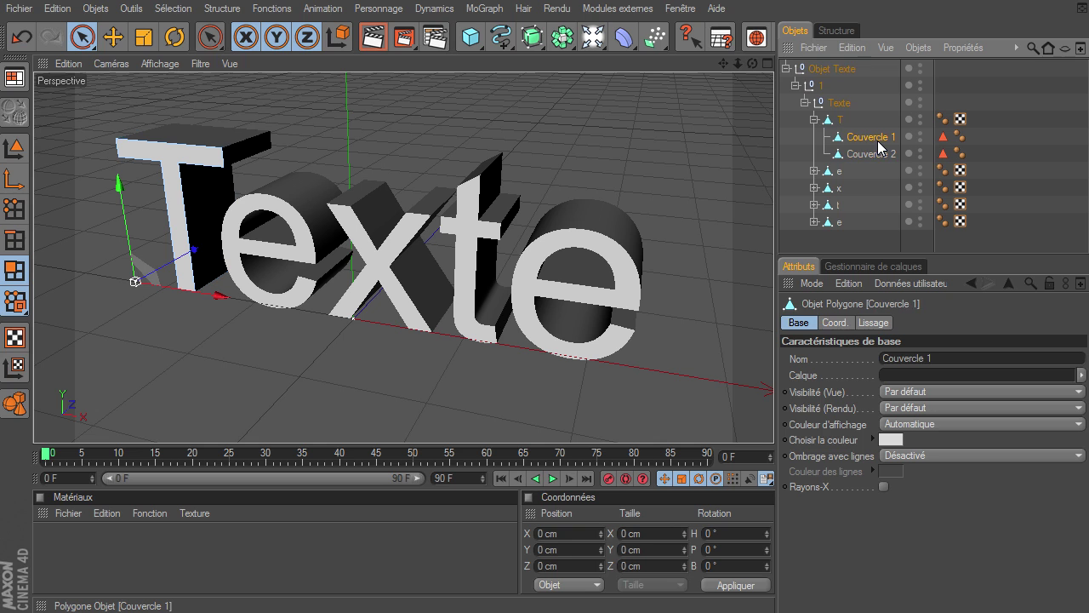
left_click(879, 154)
left_click(868, 136)
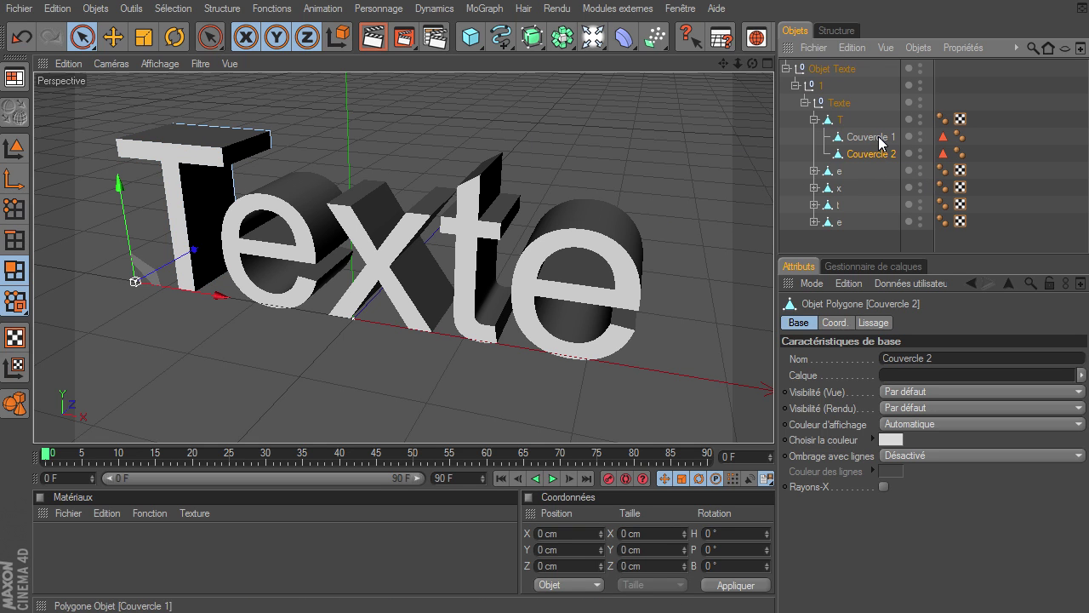
Expand the first e to view its caps, pull the T's Couvercle 1 about 38 cm forward along Z, and undo the move
left_click(814, 170)
left_click(861, 188)
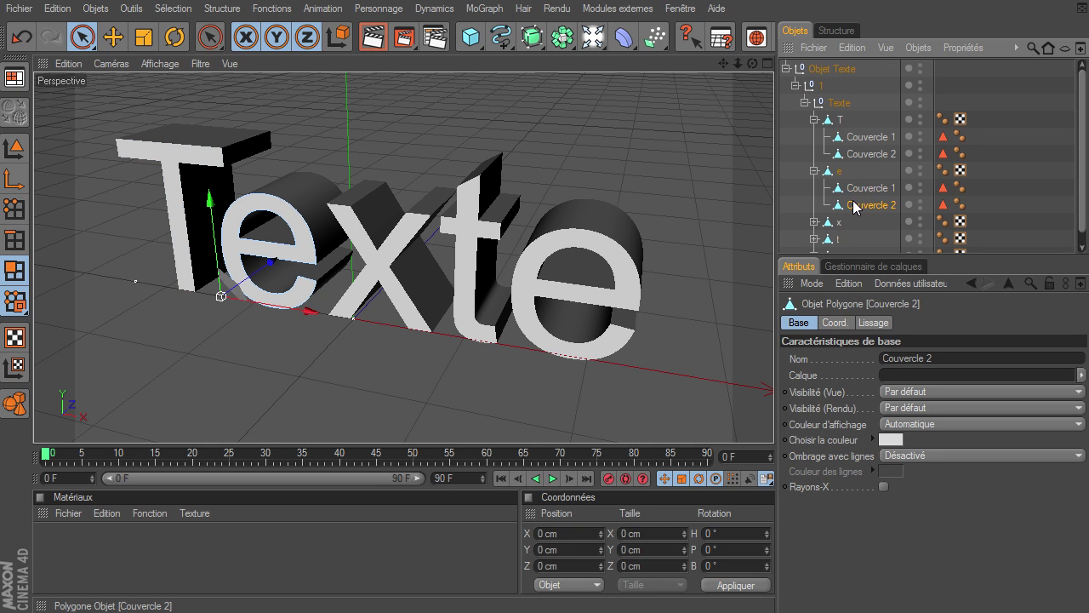
left_click(864, 136)
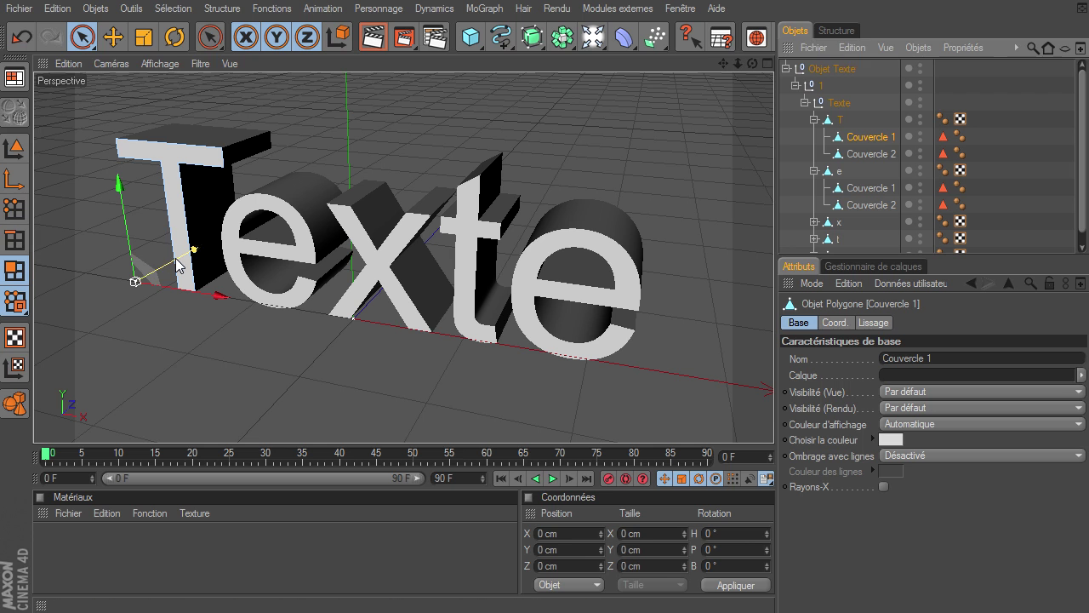
left_click(14, 148)
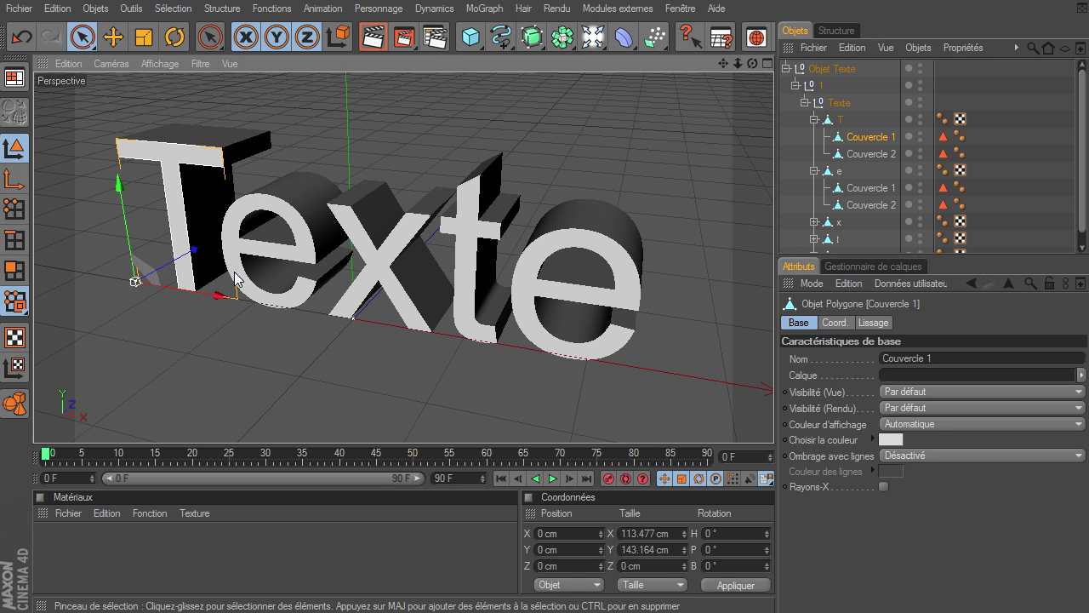
left_click_drag(237, 280, 766, 417)
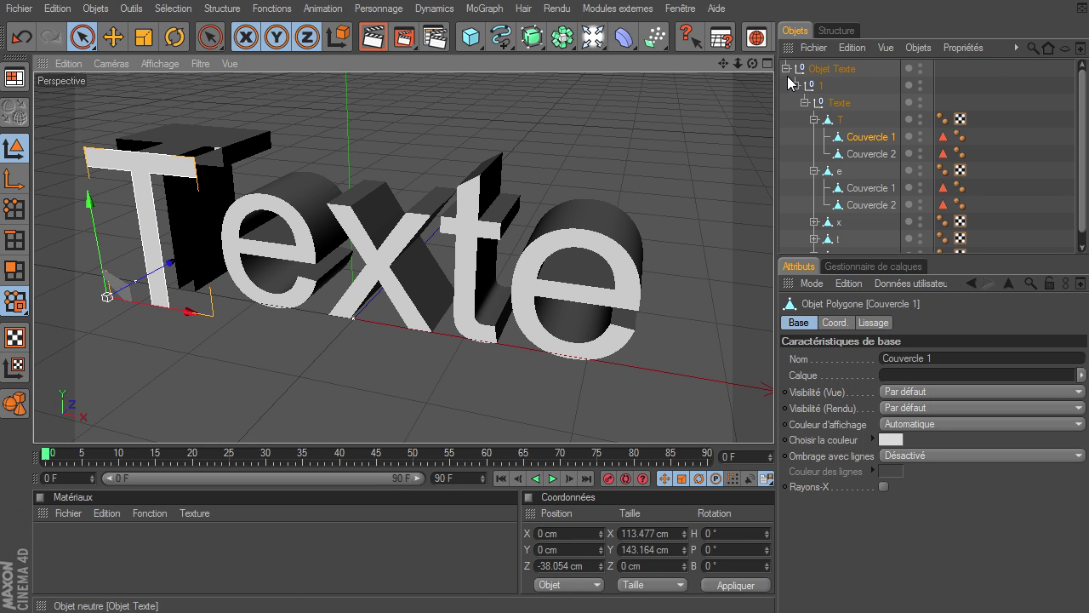
mouse_move(753, 63)
left_mouse_down()
mouse_move(774, 421)
mouse_move(750, 75)
left_mouse_up()
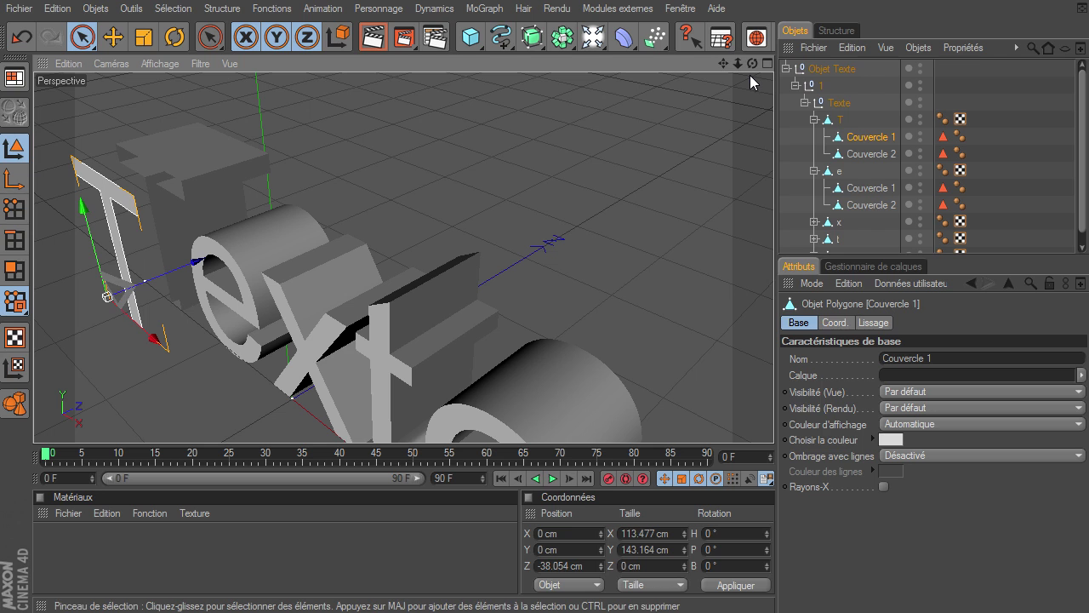
key("ctrl+z")
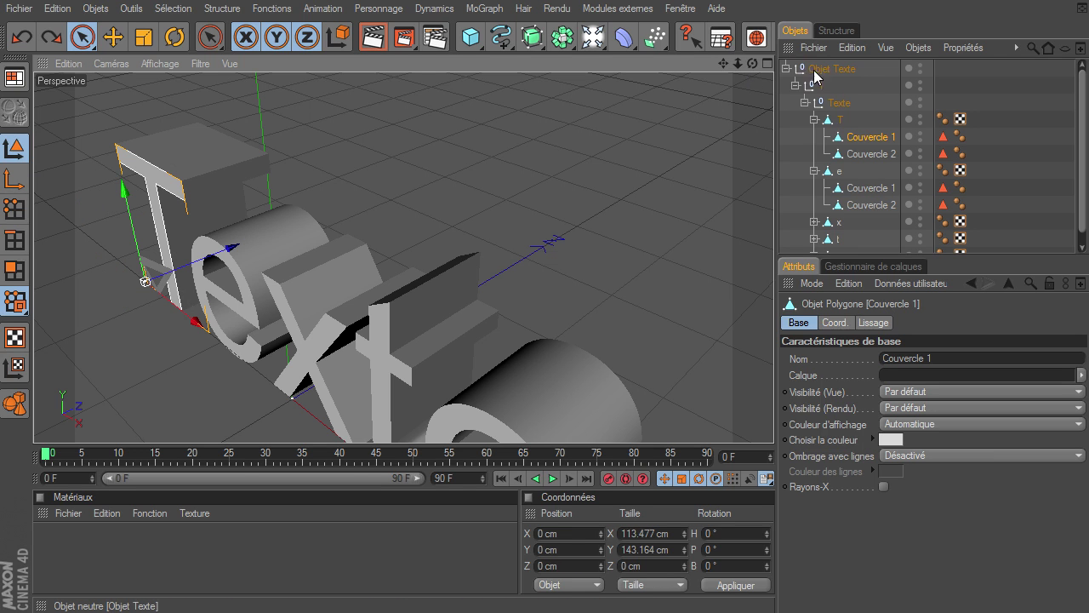
Select the complete Objet Texte hierarchy down to the last Couvercle 2 and merge it into one object with Connecter+Supprimer
left_click(785, 68)
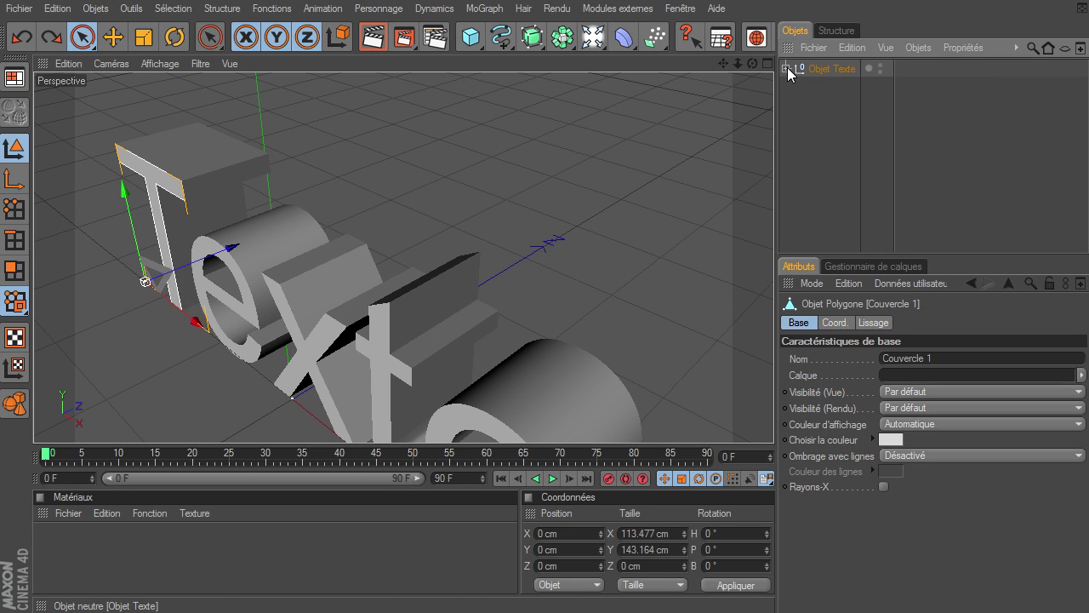
left_click(788, 68)
left_click(825, 68)
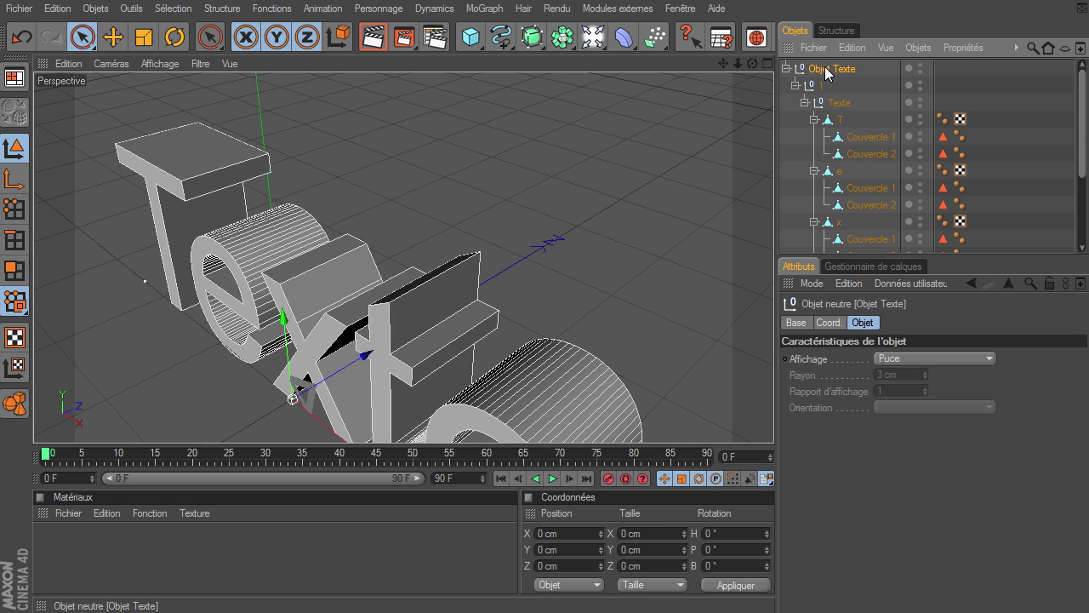
scroll(825, 70, "down", 3)
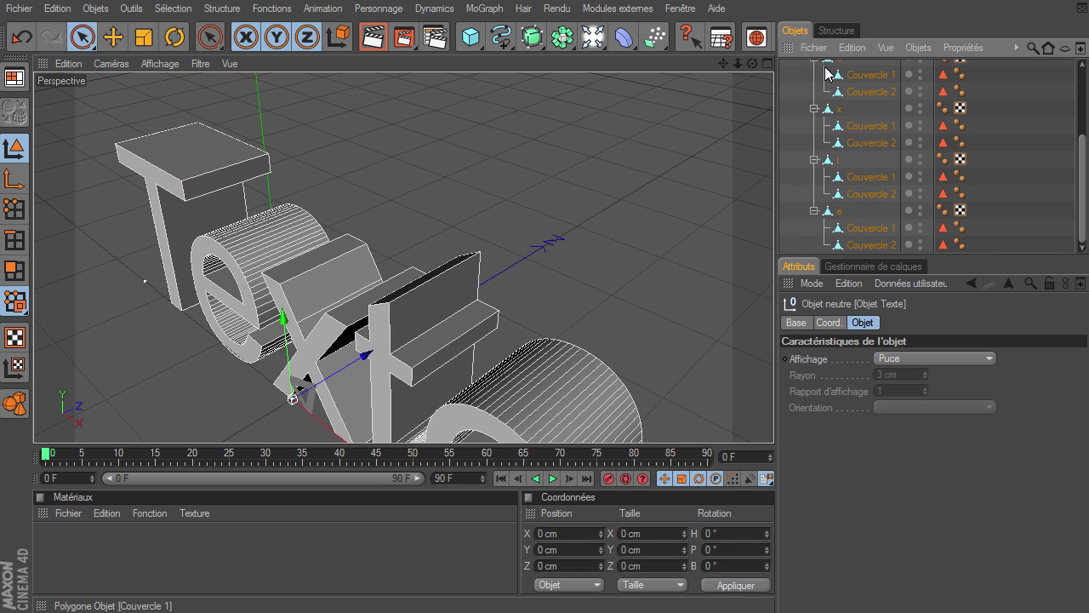
left_click(843, 245, "shift")
right_click(836, 79)
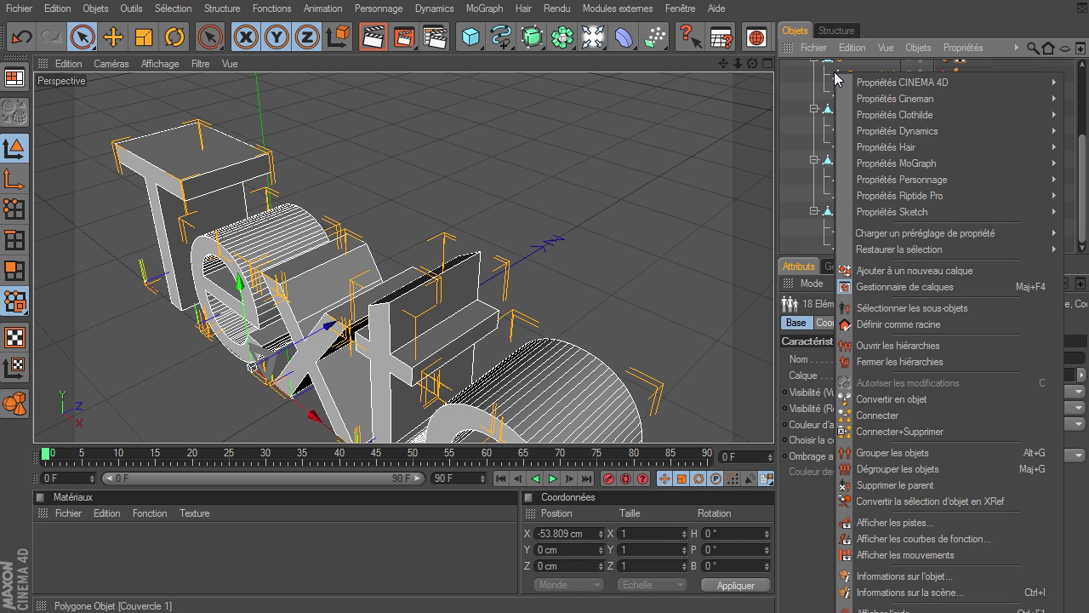
left_click(867, 434)
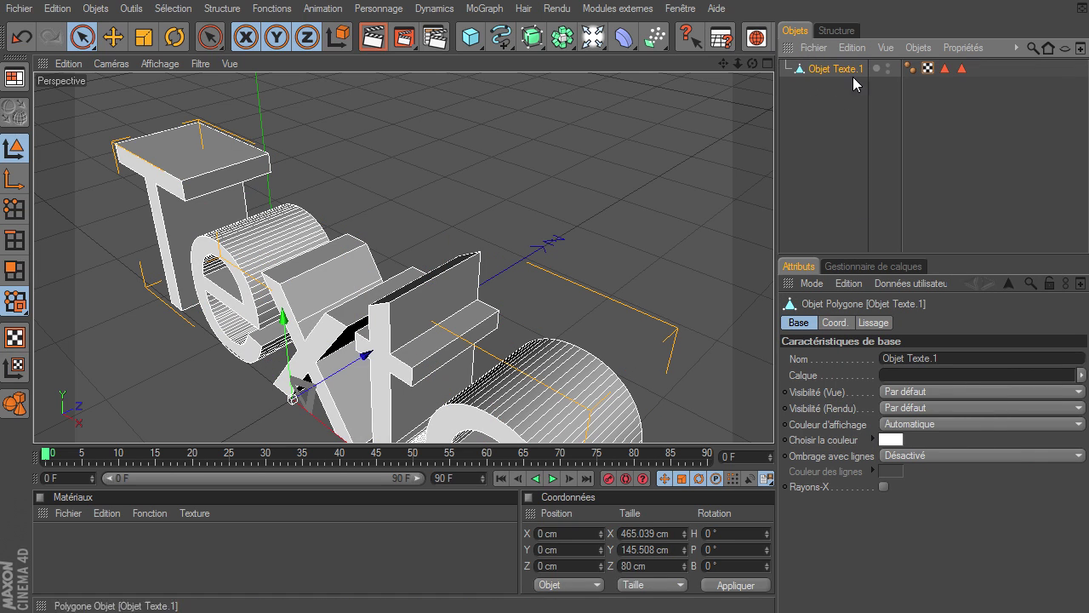
Select the front cap polygon of the t in the merged text, pull it about 99 cm forward along Z, and undo the move
mouse_move(752, 63)
left_mouse_down()
mouse_move(776, 428)
mouse_move(766, 413)
left_mouse_up()
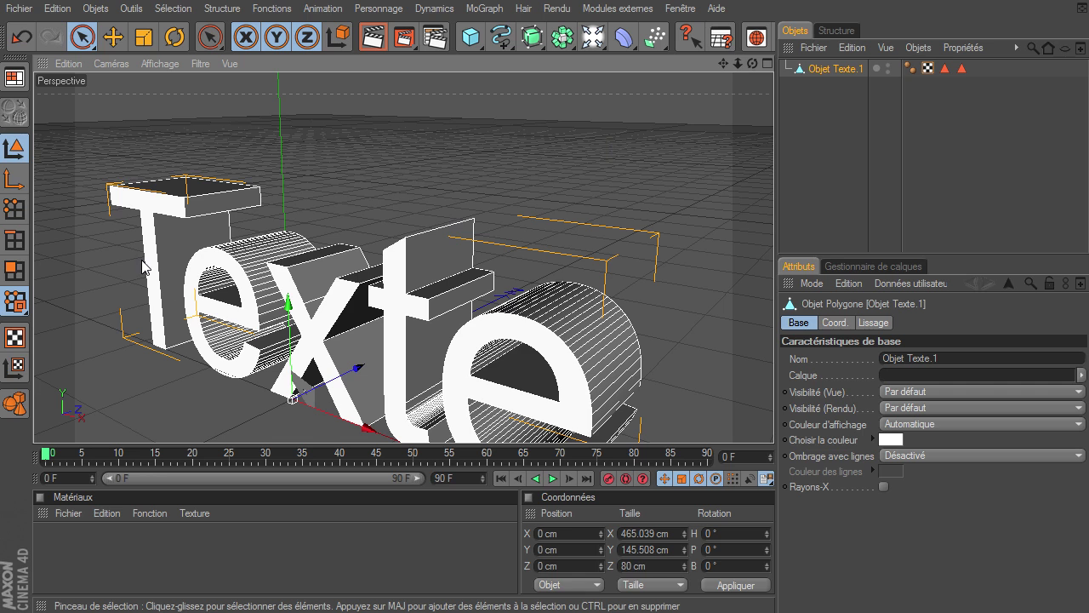
left_click(14, 270)
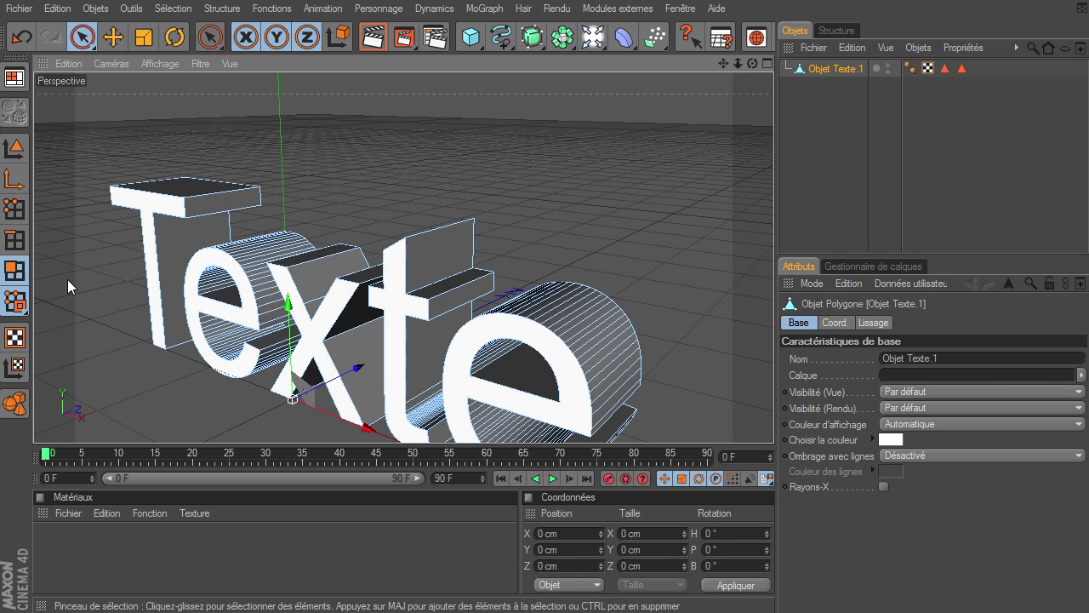
double_click(311, 340)
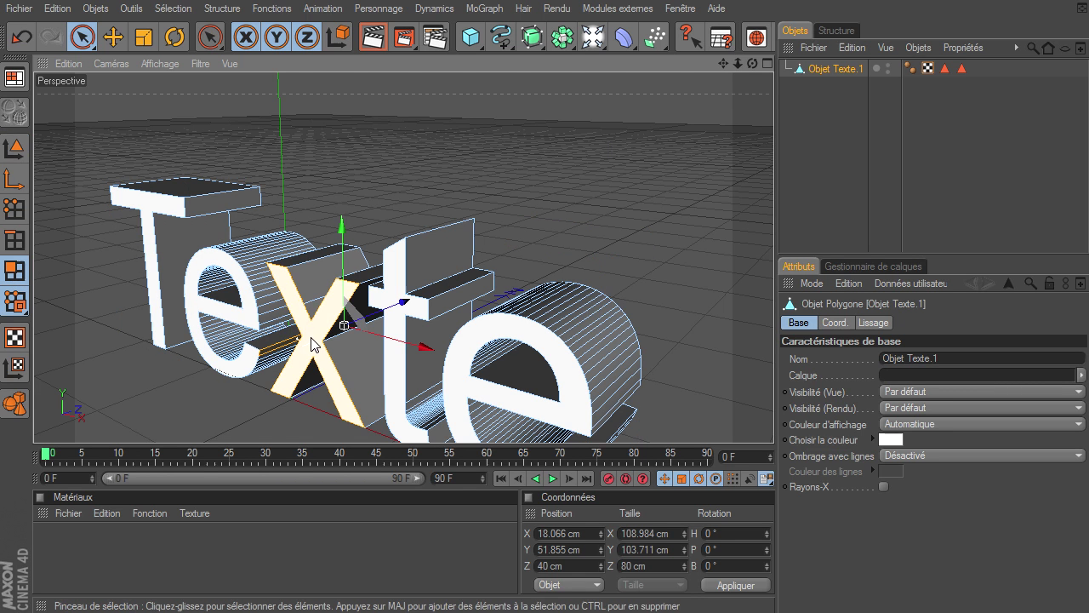
left_click(389, 291)
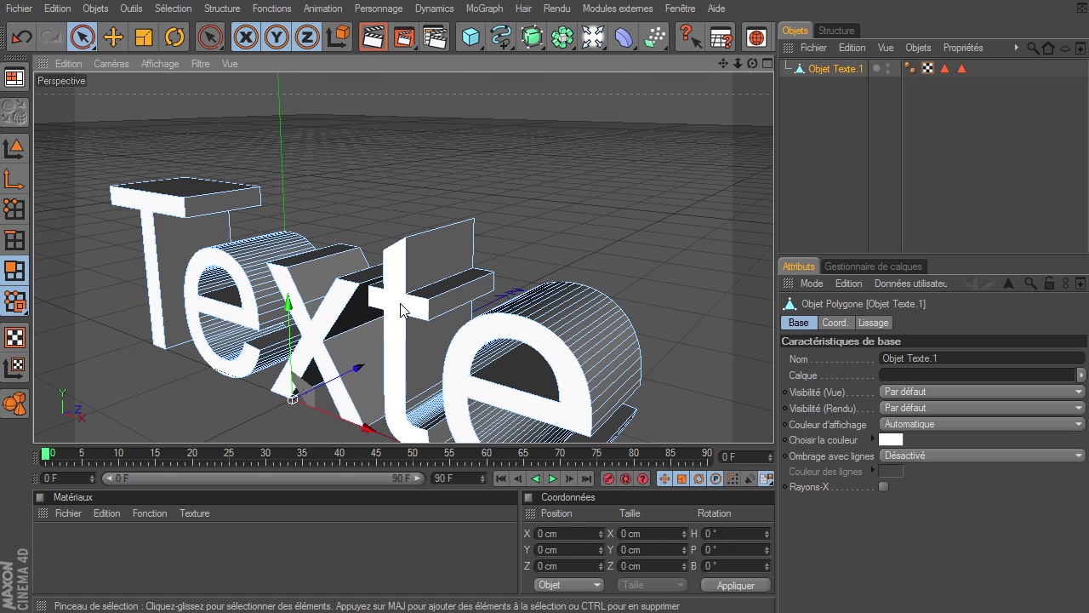
double_click(460, 317)
left_click_drag(460, 317, 347, 368)
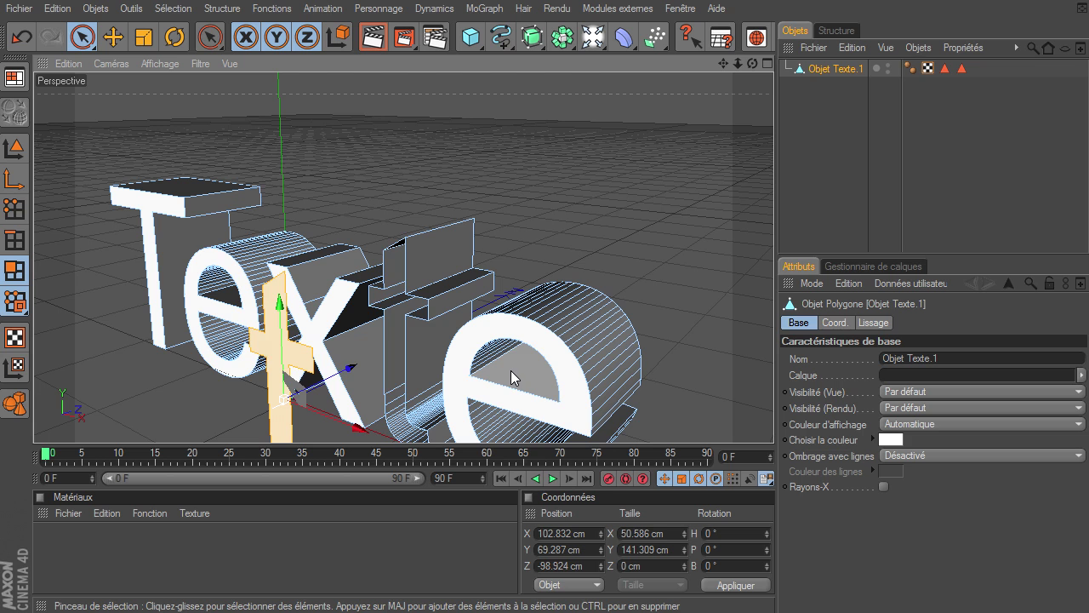
key("ctrl+z")
Select all points of the merged text object and weld them with Optimiser at a tolerance of 0.01 cm
left_click(831, 120)
left_click(833, 71)
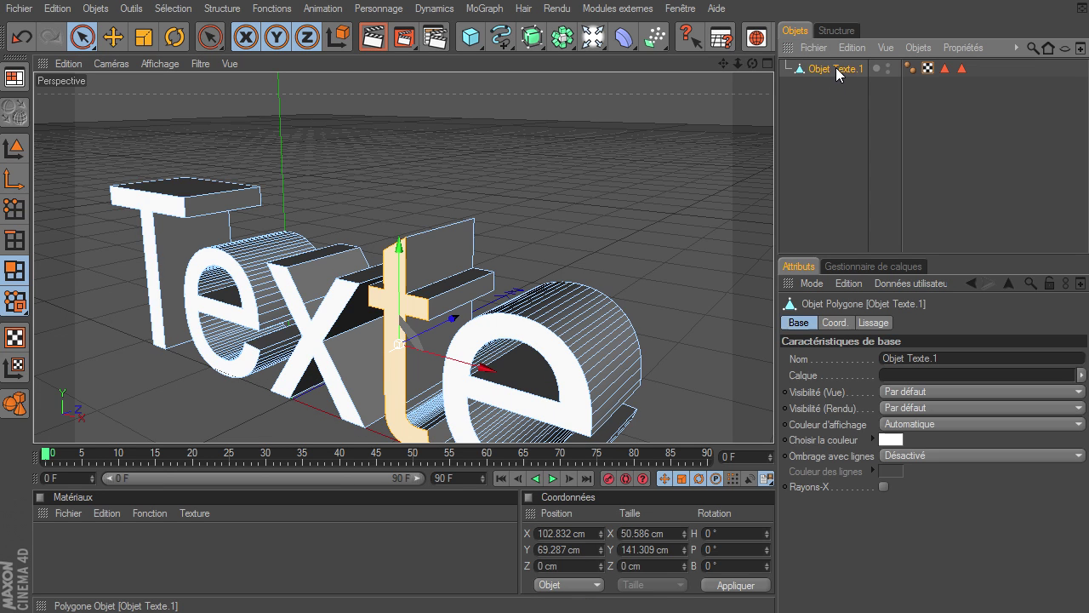
left_click(25, 206)
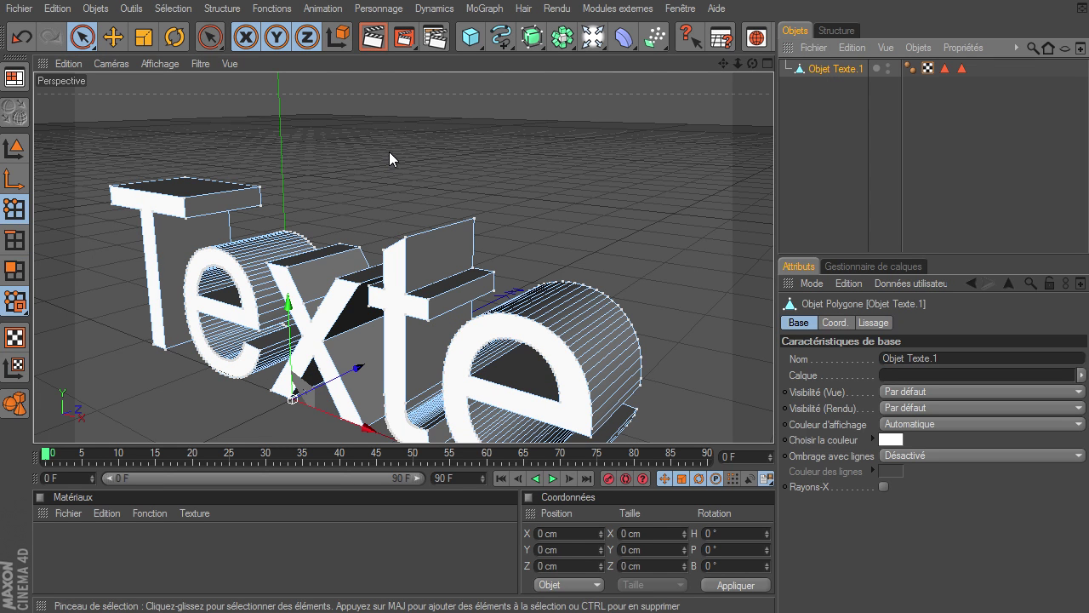
key("ctrl+a")
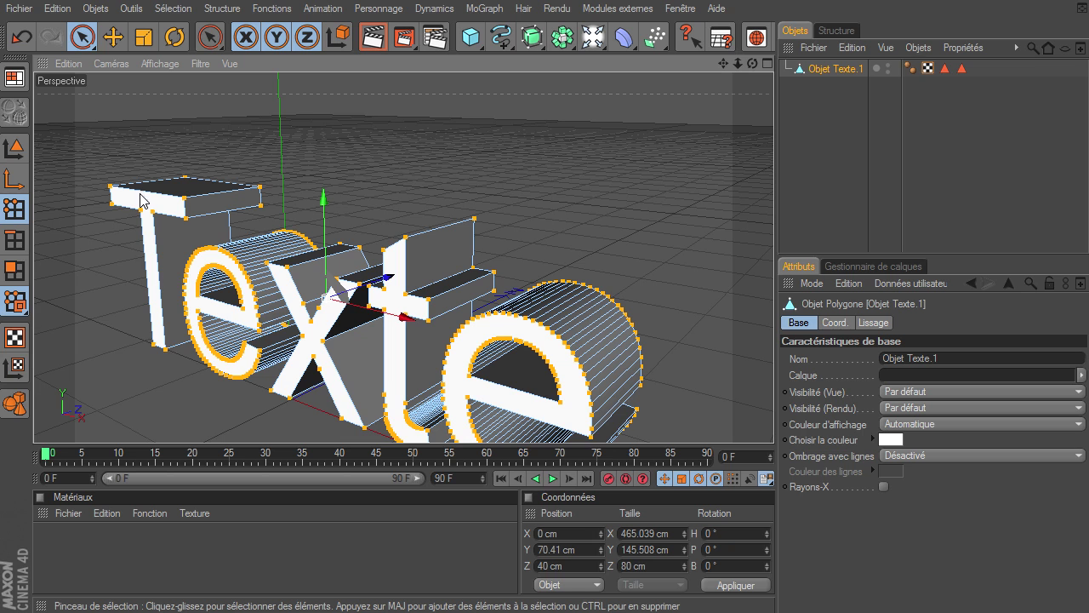
right_click(222, 86)
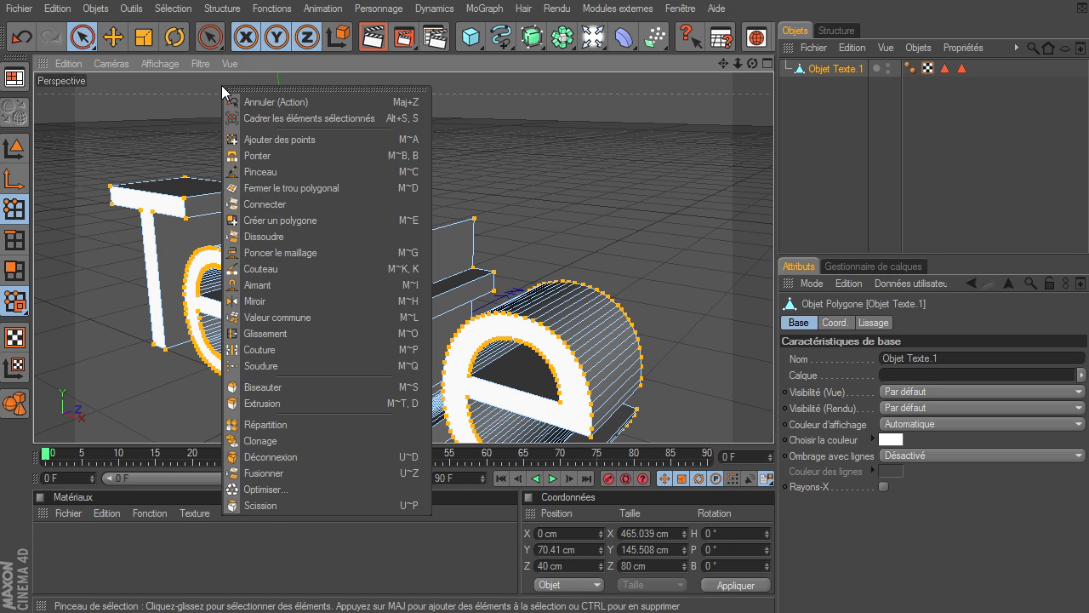
left_click(254, 488)
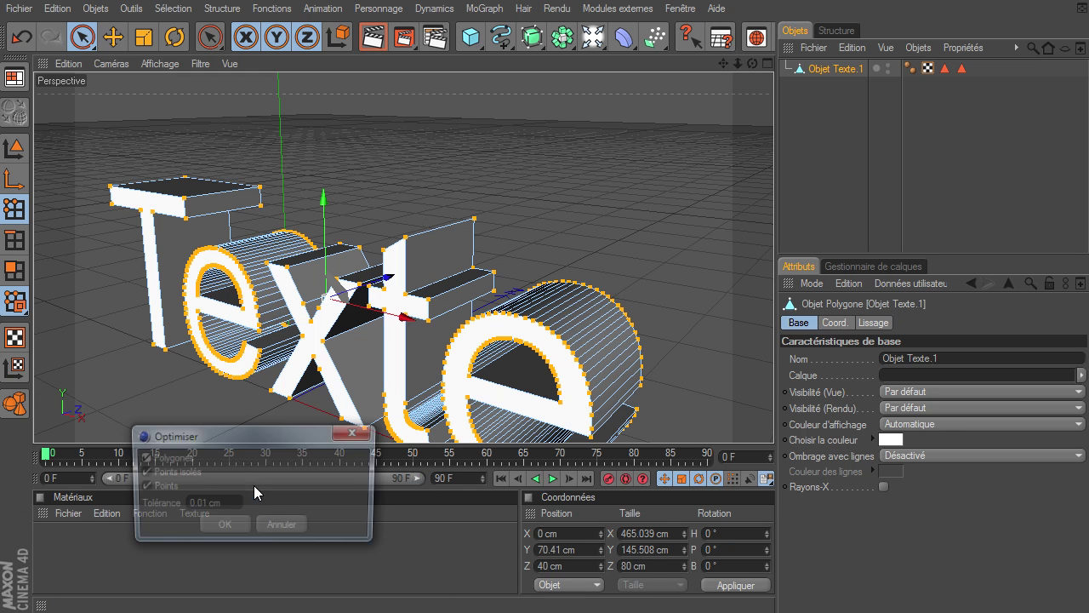
left_click(223, 532)
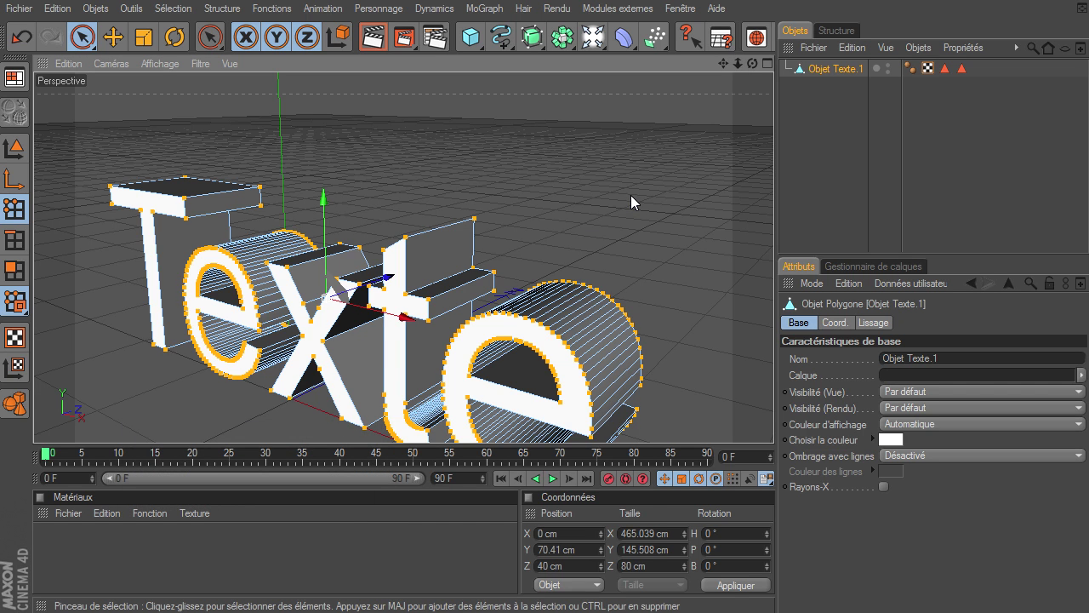
Test the weld by pulling the t's front cap polygon about 177 cm forward along Z, and undo the move
left_click(432, 332)
left_click(14, 270)
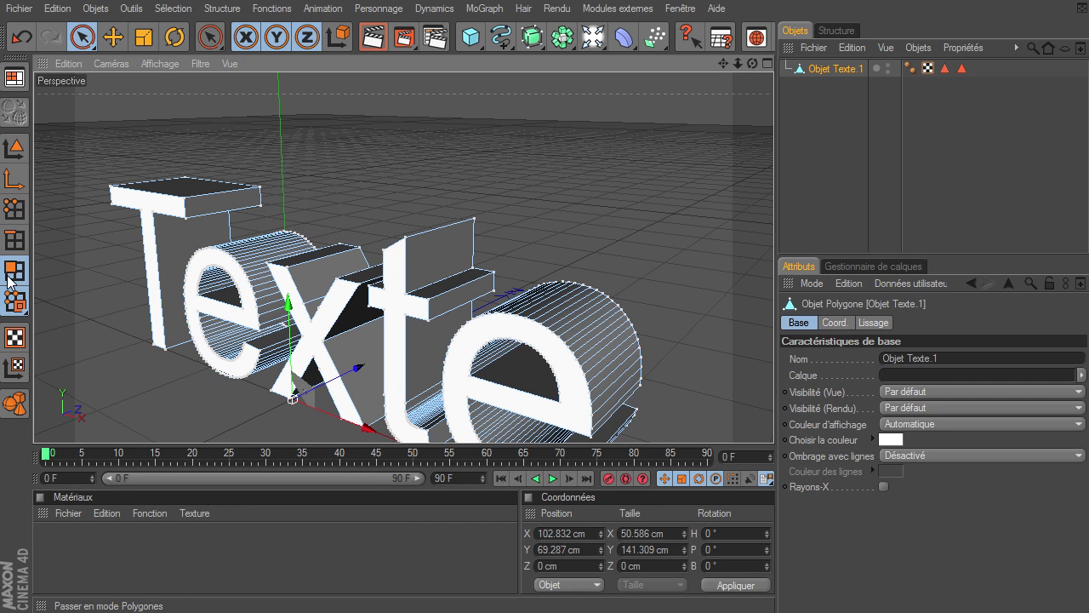
left_click(396, 374)
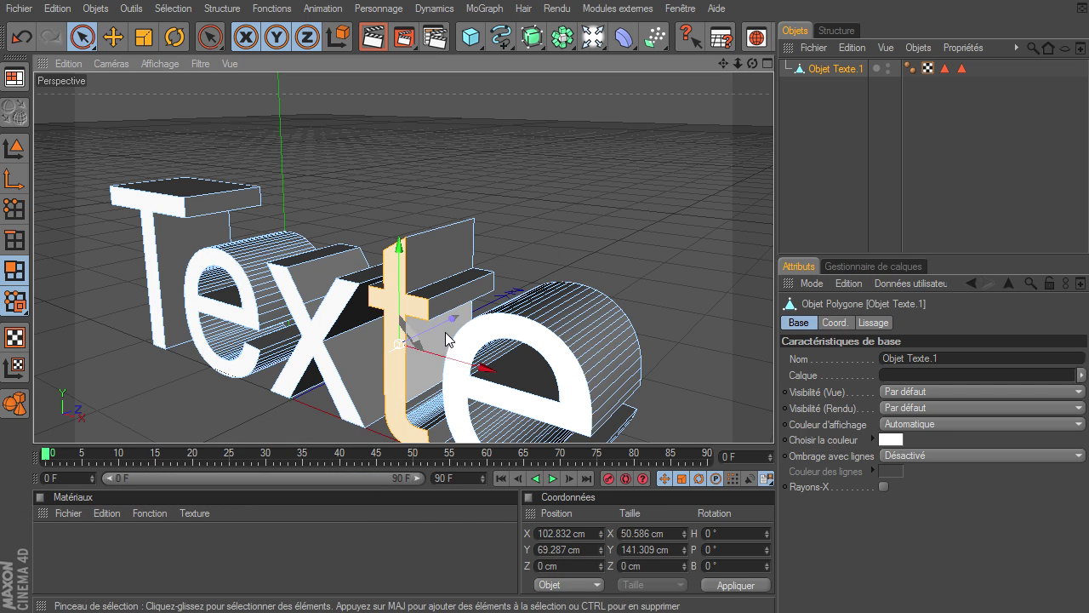
left_click(394, 310)
left_click(502, 205)
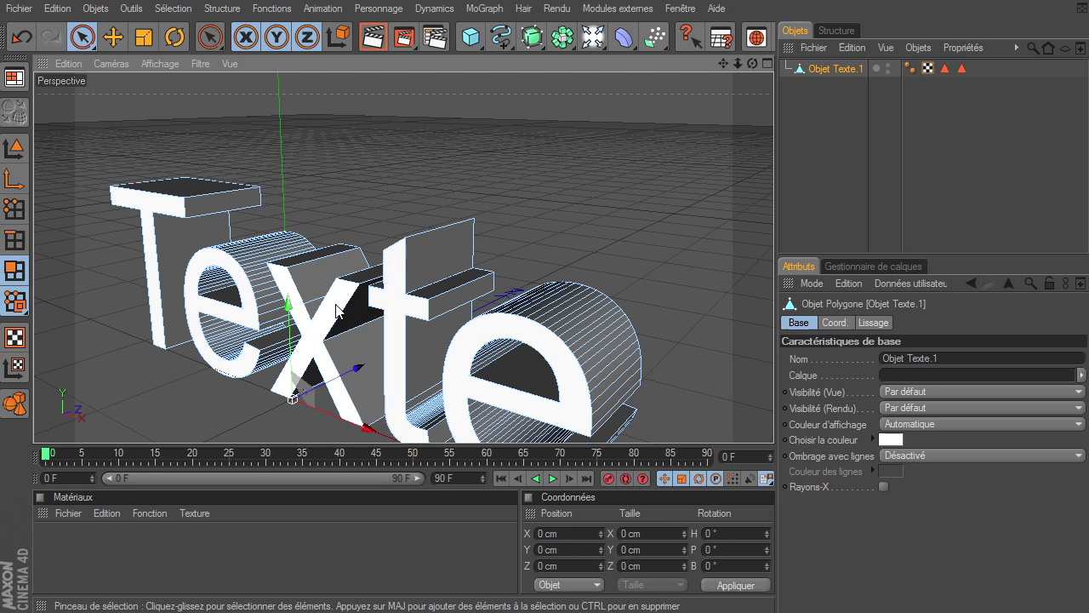
left_click(398, 309)
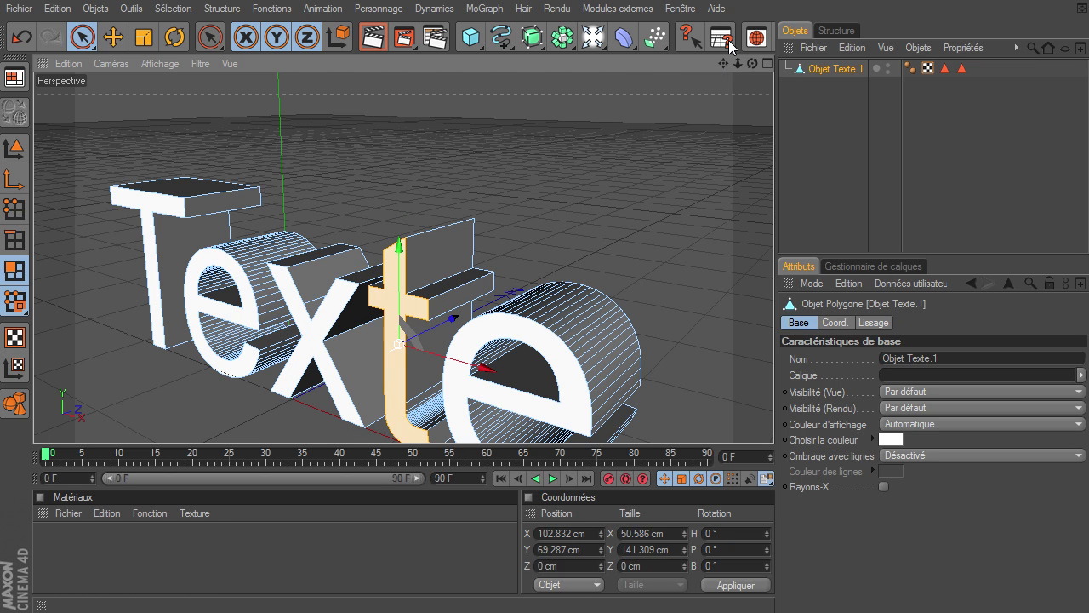
left_click_drag(726, 65, 730, 5)
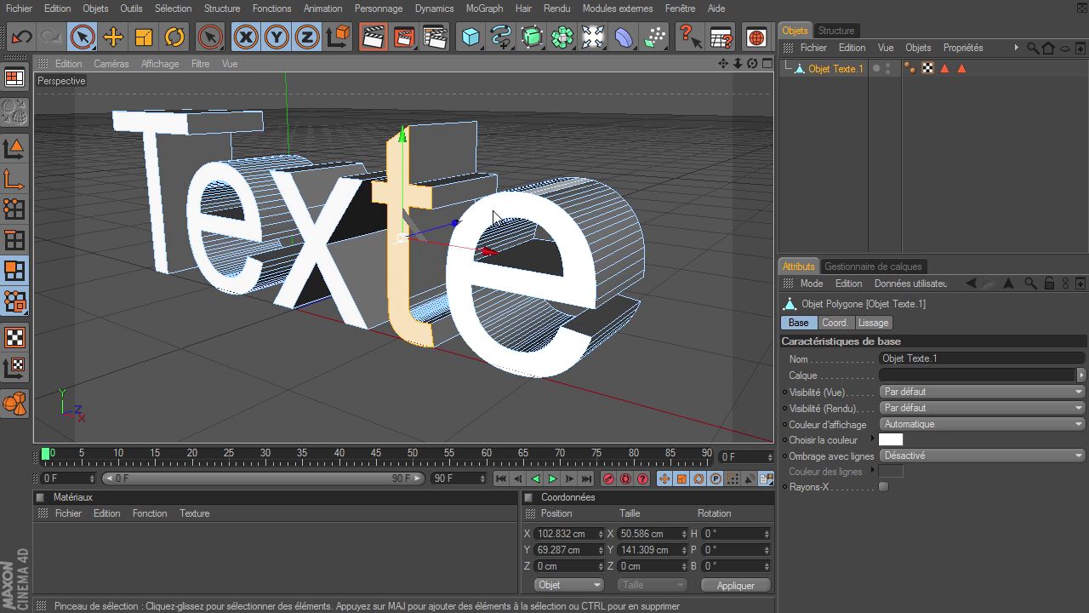
left_click_drag(460, 224, 424, 234)
left_click_drag(769, 421, 195, 256)
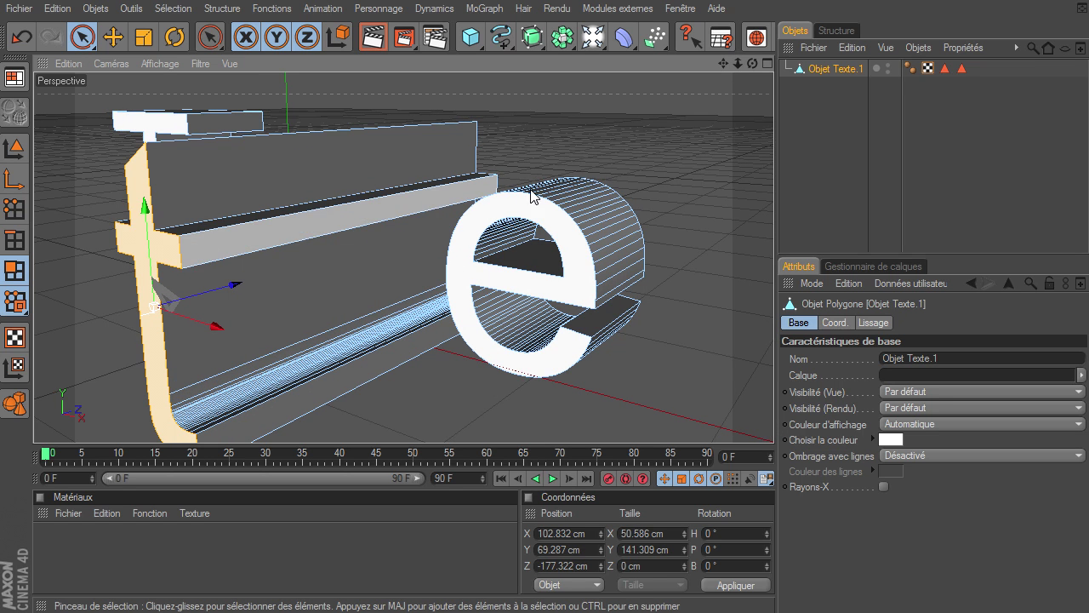
key("ctrl+z")
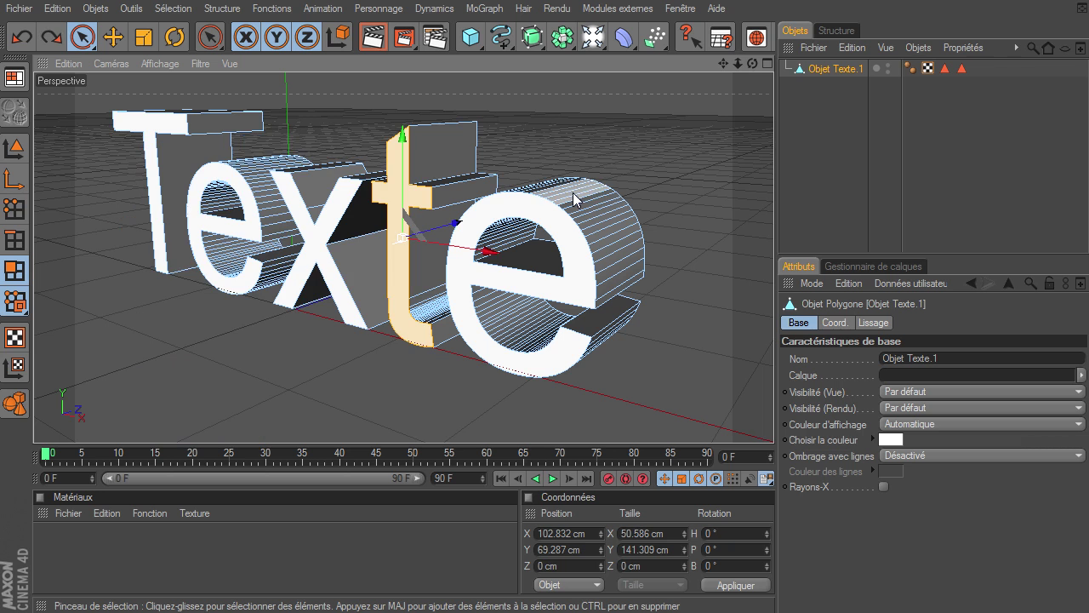
Delete the merged text object from the scene
left_click(845, 174)
left_click(824, 71)
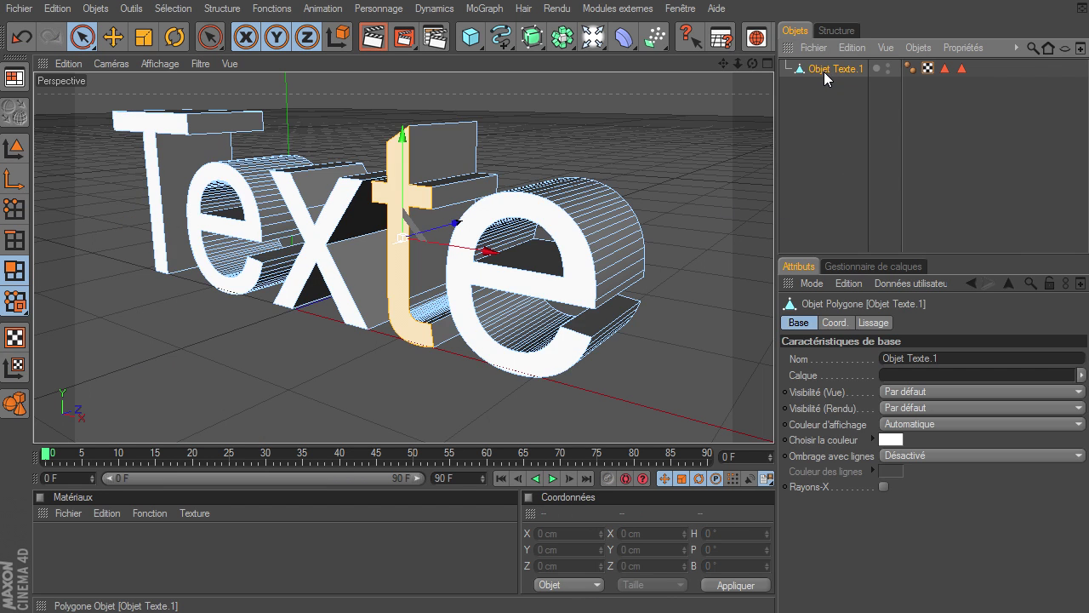
key("Delete")
Switch to model mode, add a cylinder primitive and widen it to a radius of about 168 cm
mouse_move(751, 65)
left_mouse_down()
mouse_move(773, 422)
mouse_move(753, 65)
left_mouse_up()
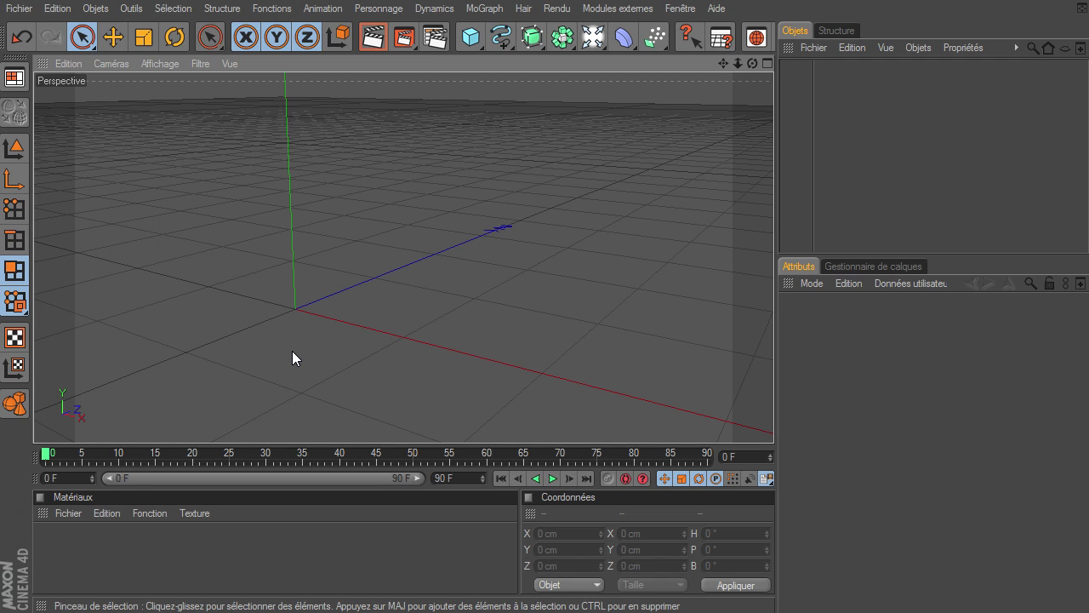
left_click(16, 149)
left_click_drag(473, 38, 905, 50)
left_click_drag(355, 183, 610, 80)
left_click_drag(725, 59, 753, 62)
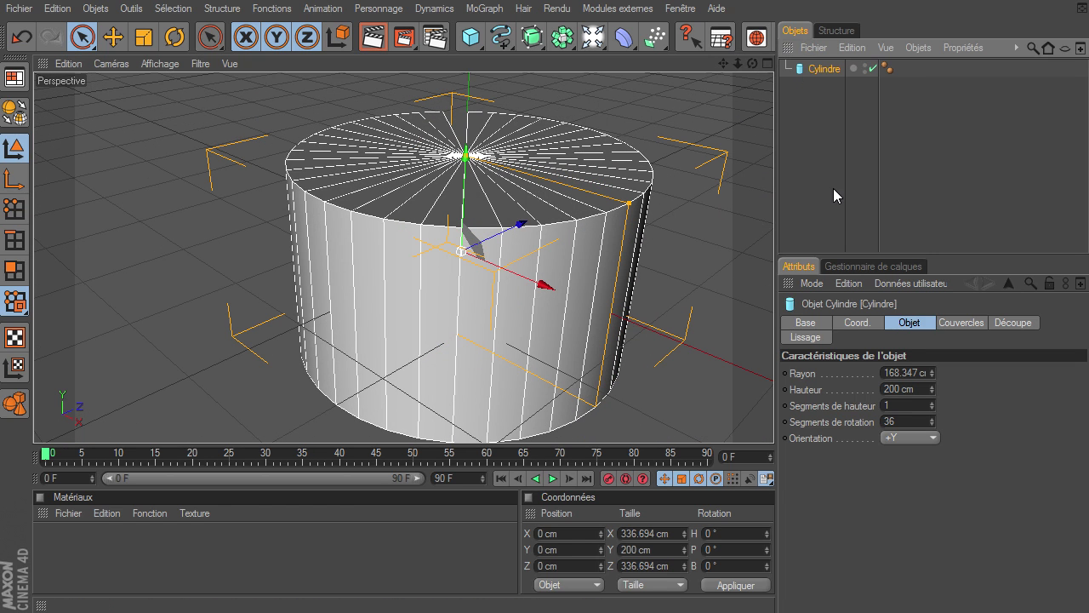
Make the widened cylinder editable and place it inside a new Hyper NURBS object
key("c")
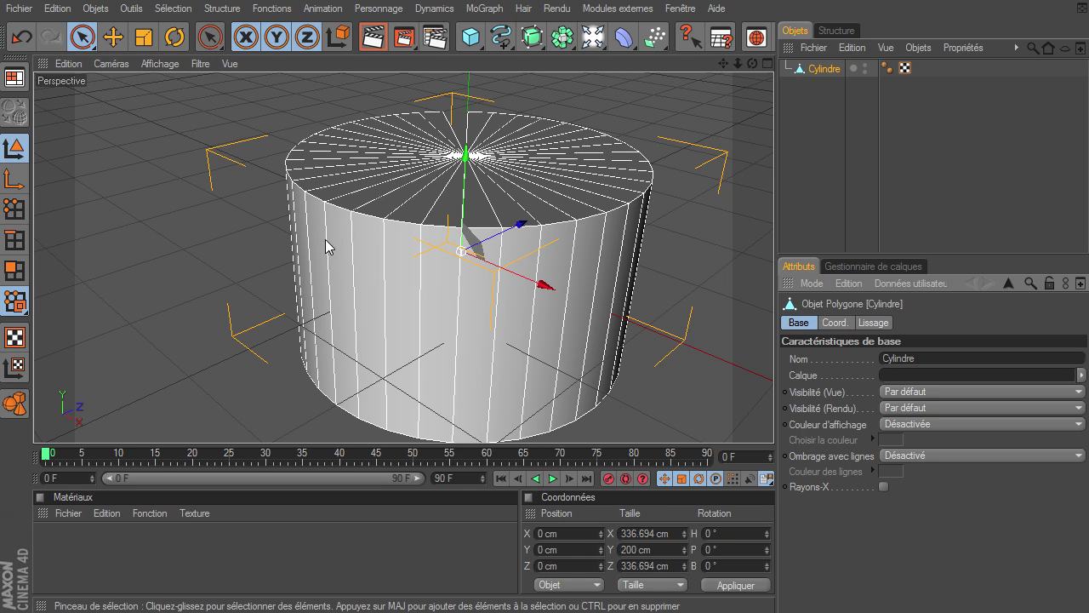
left_click(531, 37, "alt")
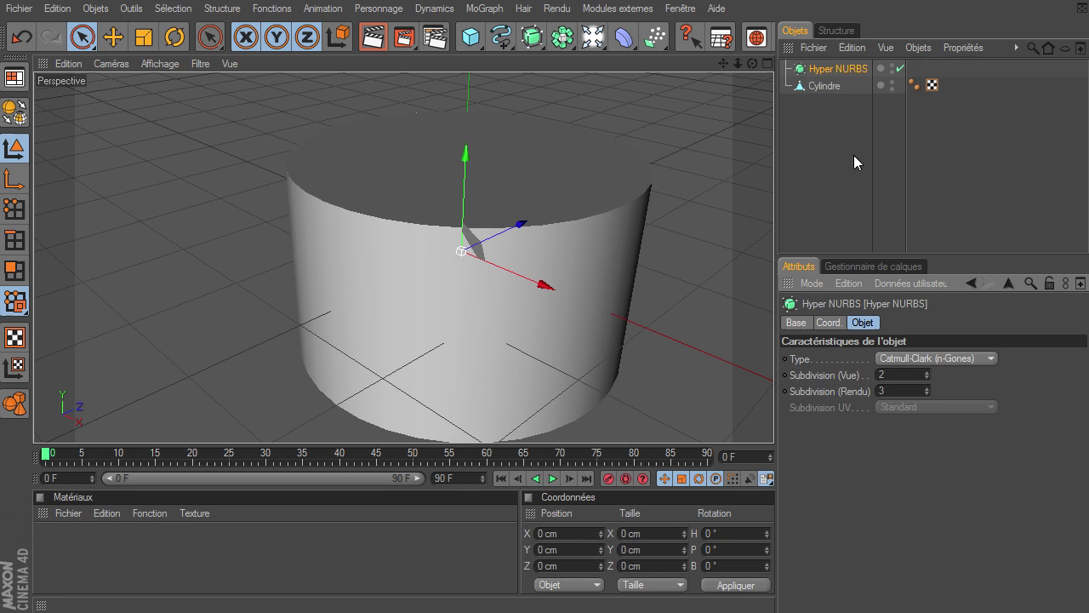
left_click(824, 85)
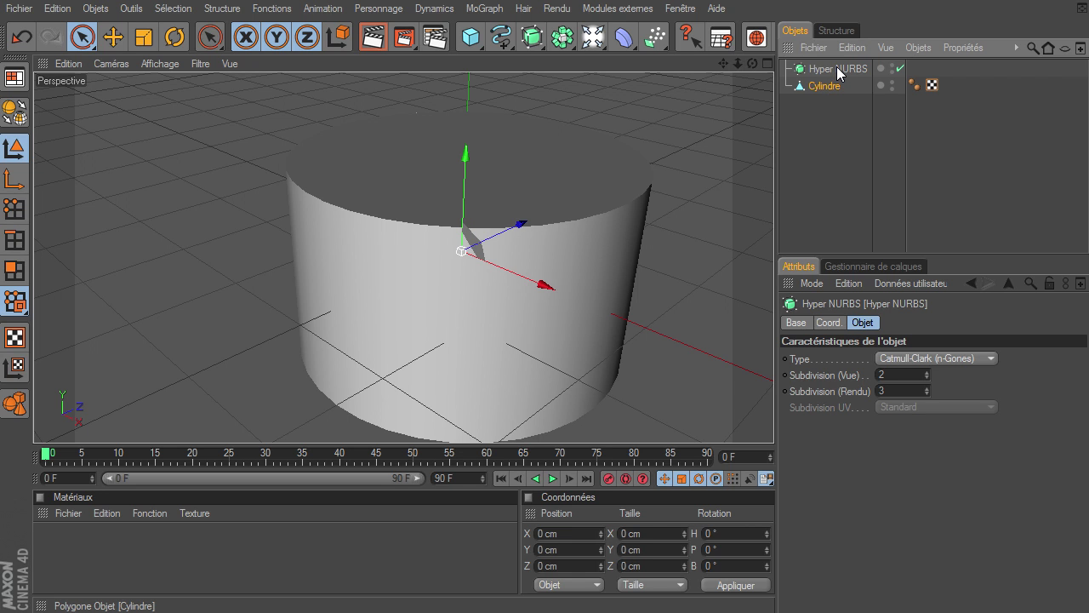
left_click(801, 162)
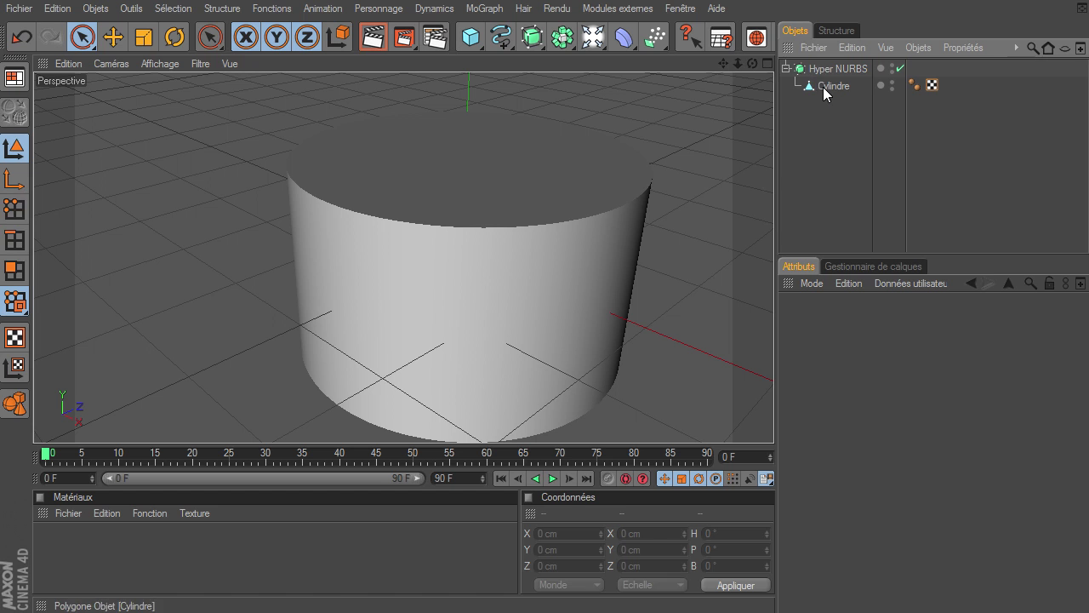
Set the perspective view's shading to Ombrage de Gouraud (lignes) to show the Hyper NURBS subdivision wireframe, with nothing selected
left_click(401, 114)
left_click(158, 64)
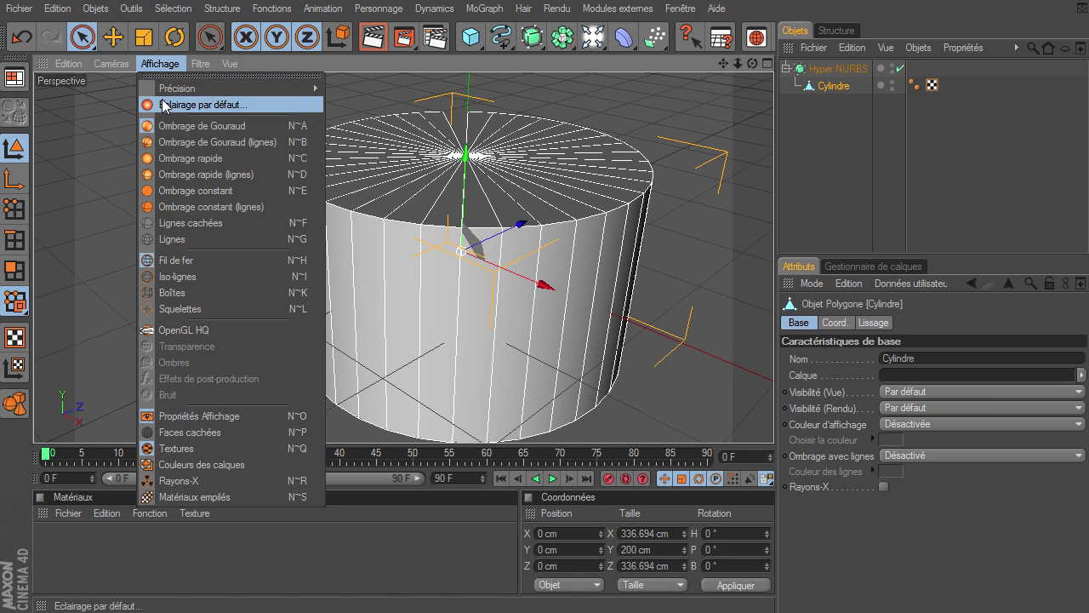
left_click(200, 139)
left_click(794, 129)
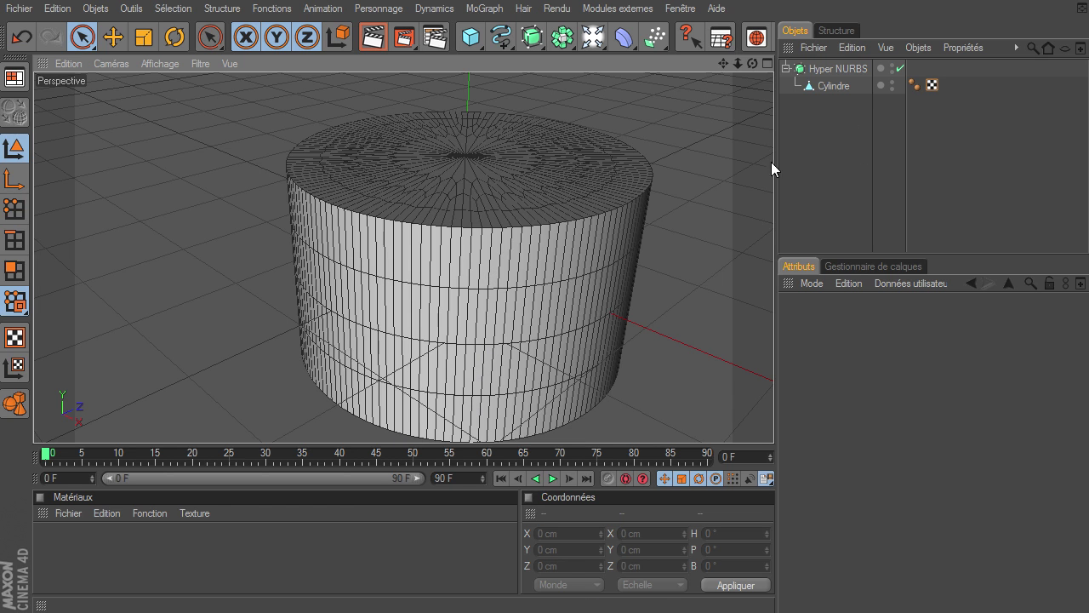
mouse_move(755, 61)
left_mouse_down()
mouse_move(766, 430)
mouse_move(774, 422)
left_mouse_up()
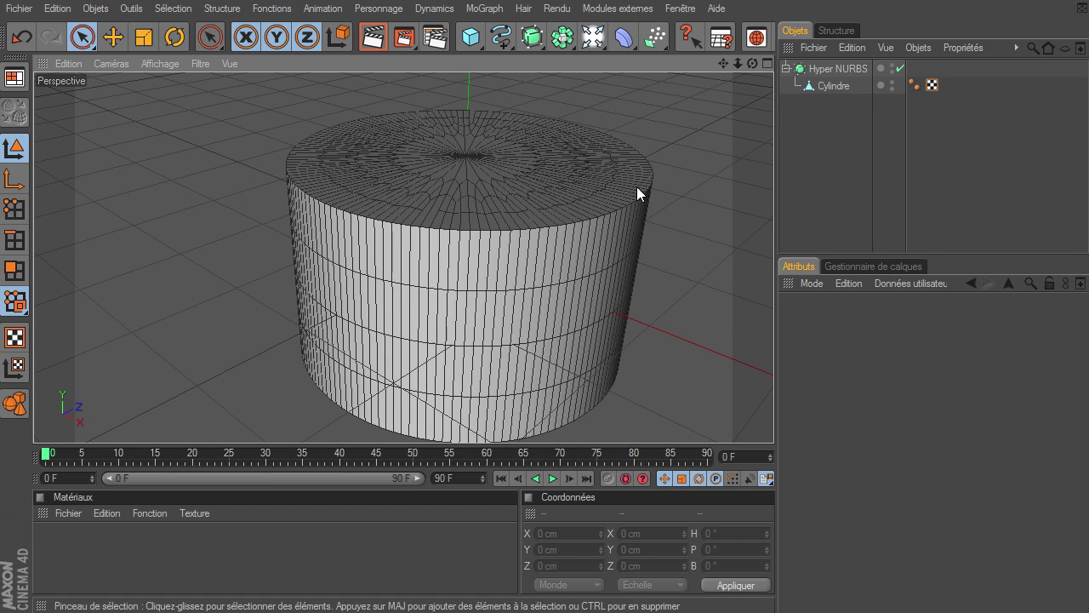
Weld all points of the cylinder inside the Hyper NURBS with Optimiser at a 0.01 cm tolerance, and inspect the smoothed shape with everything deselected
left_click(839, 87)
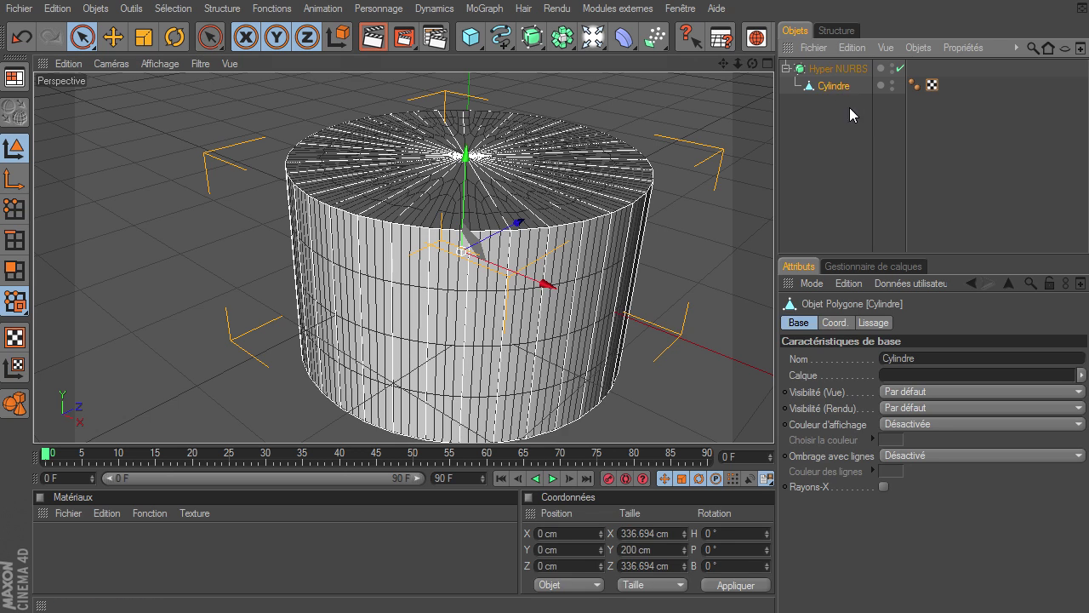
left_click(14, 209)
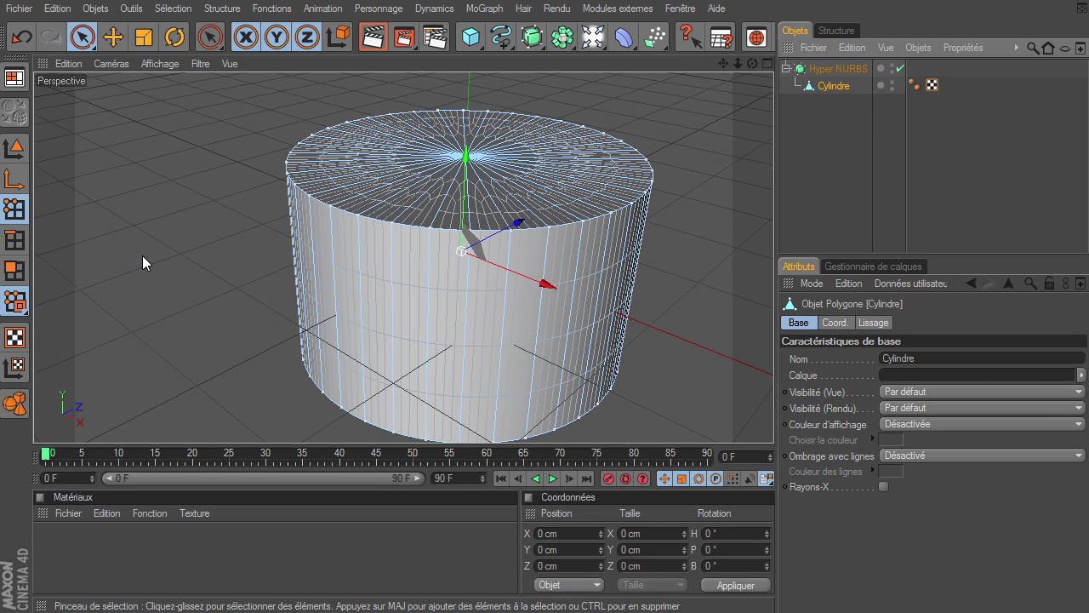
key("ctrl+a")
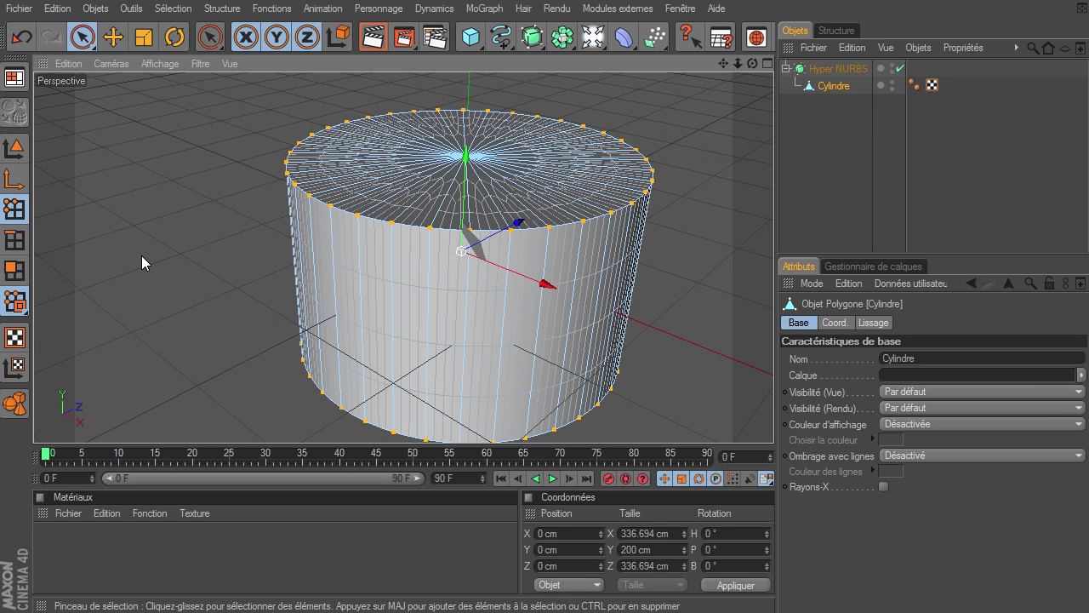
right_click(191, 110)
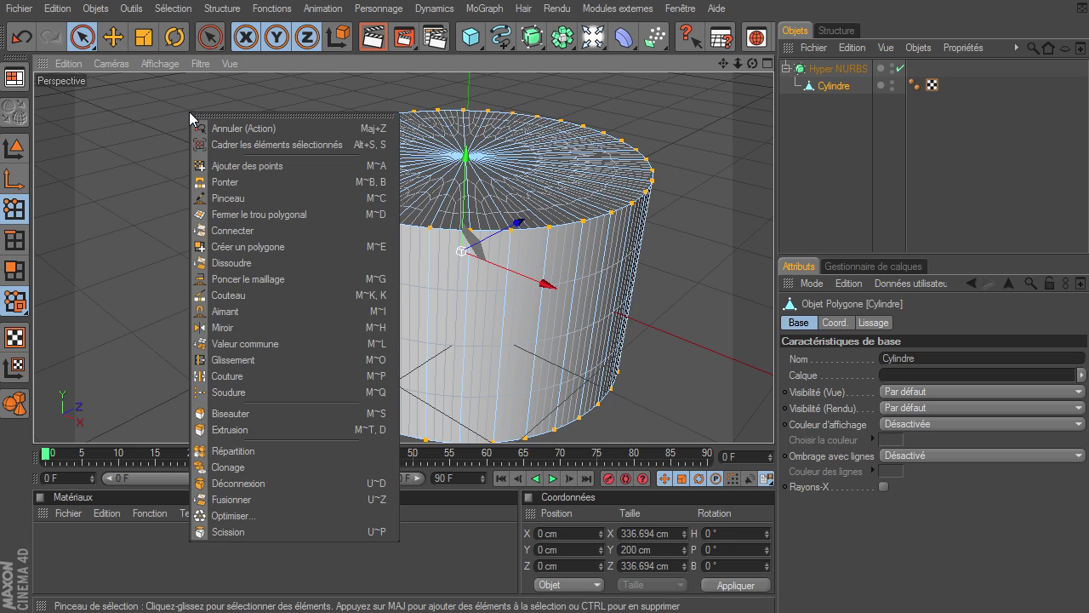
left_click(234, 515)
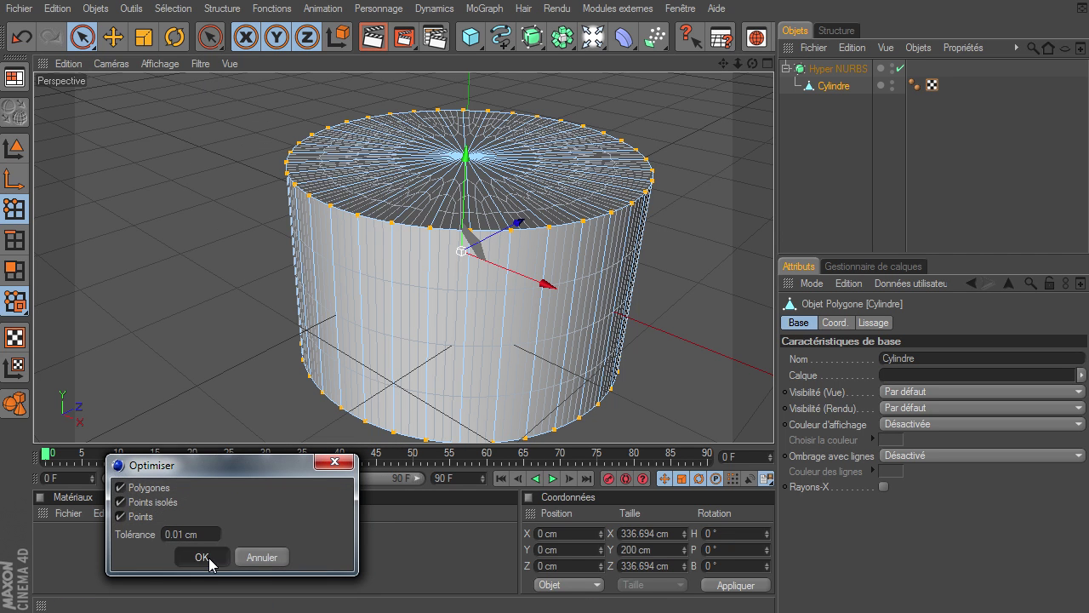
left_click(202, 558)
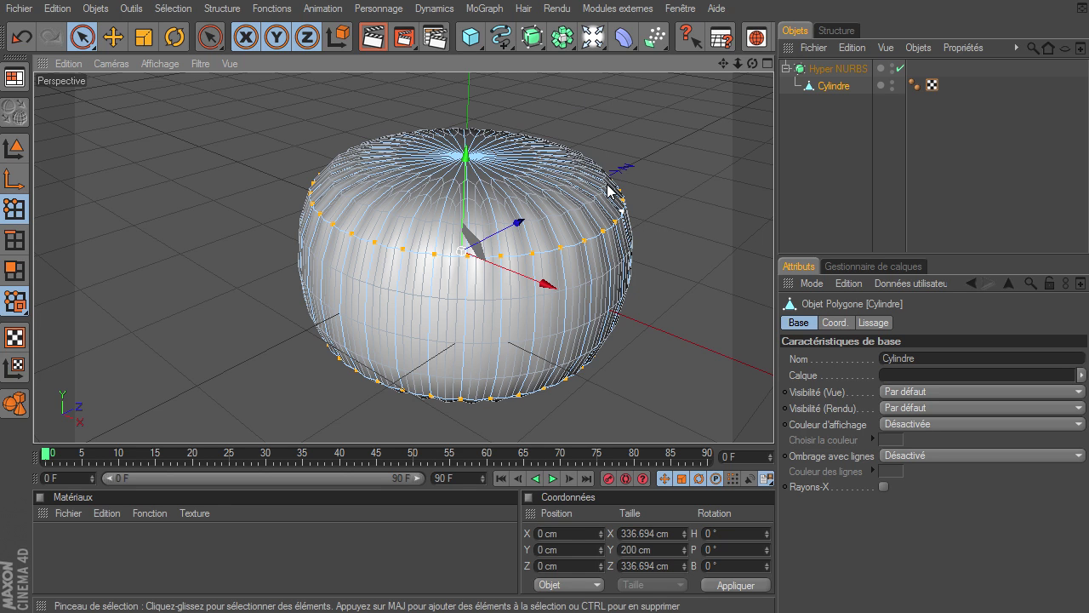
mouse_move(754, 65)
left_mouse_down()
mouse_move(754, 119)
mouse_move(753, 85)
left_mouse_up()
left_click(708, 156)
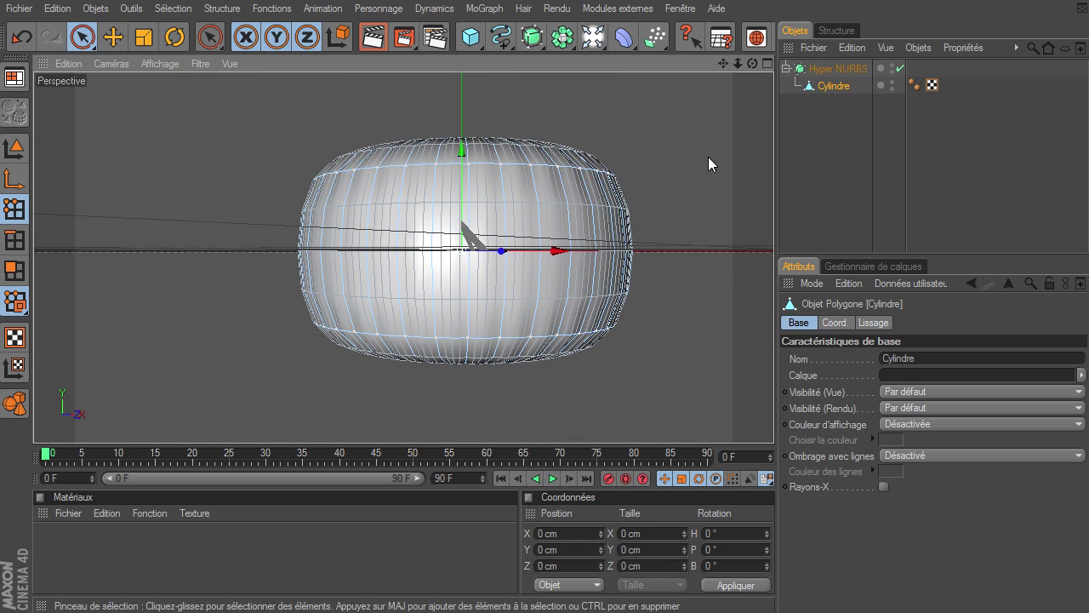
left_click(792, 166)
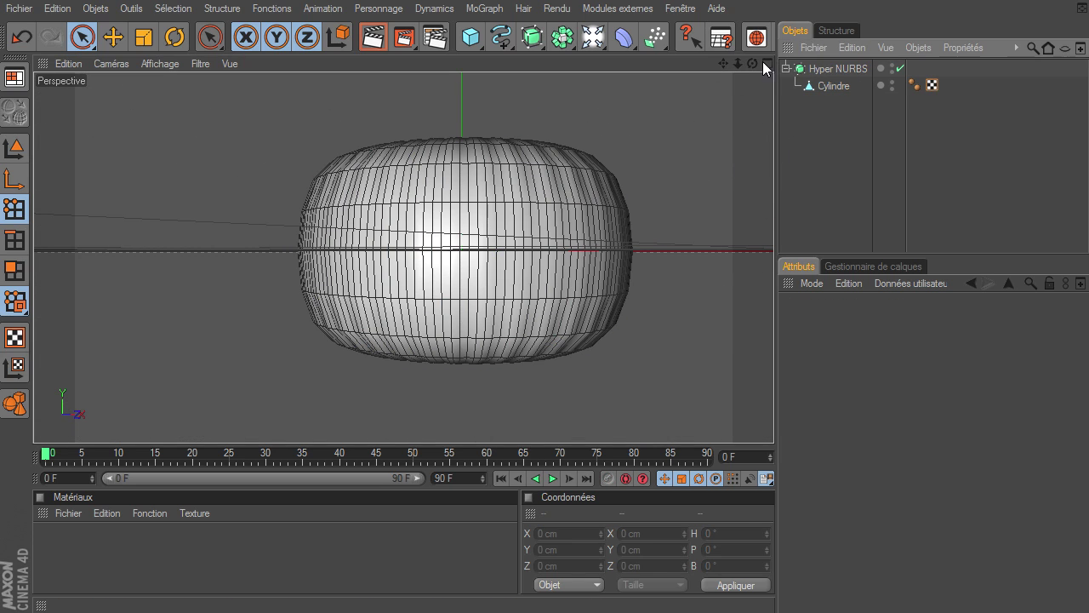
left_click_drag(752, 65, 774, 425)
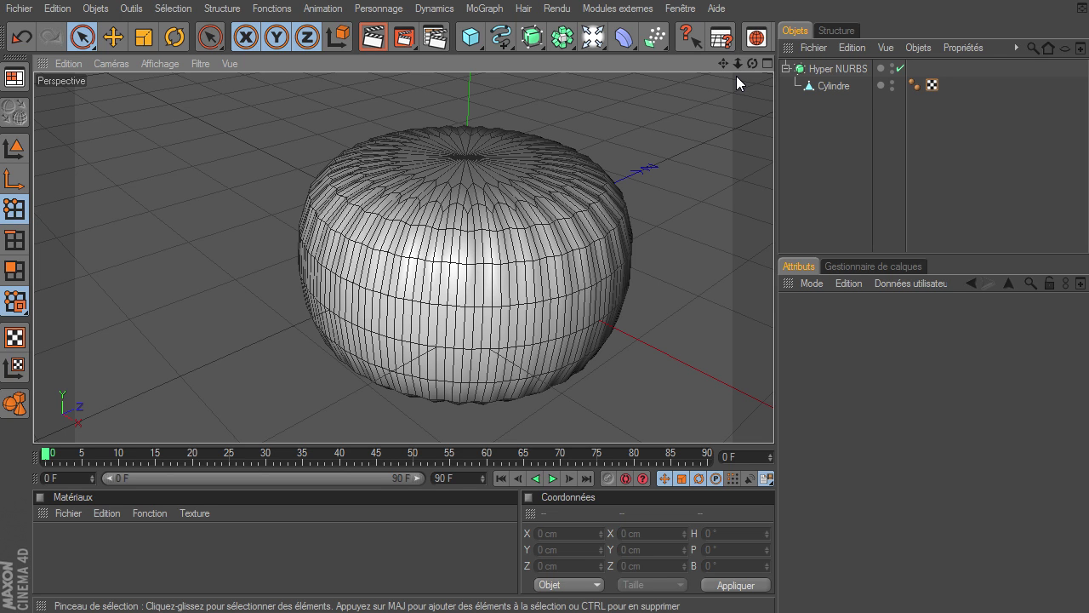
left_click_drag(470, 37, 809, 17)
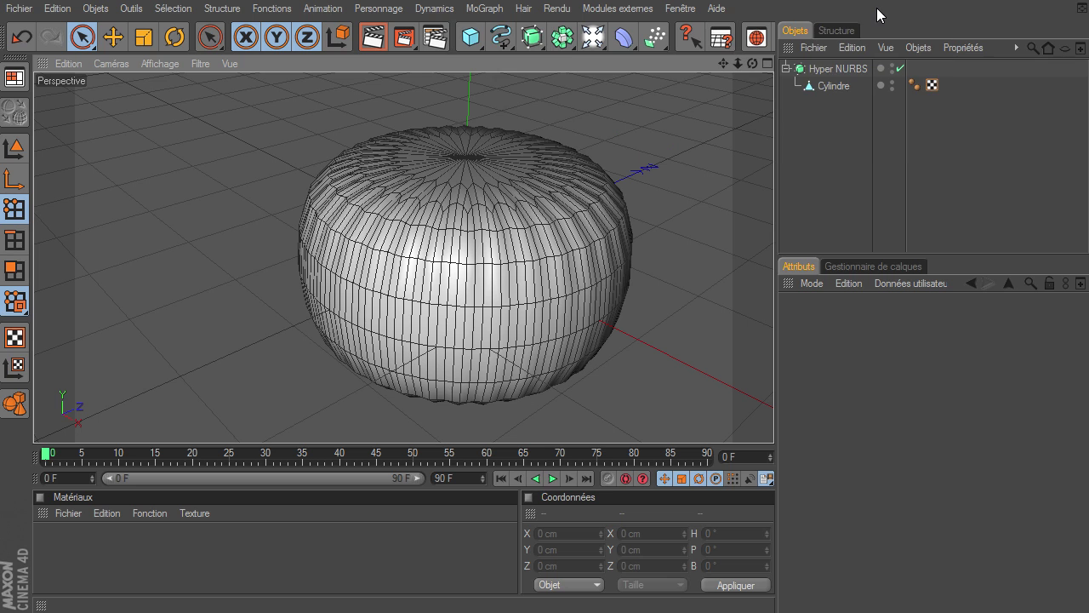
left_click(497, 8)
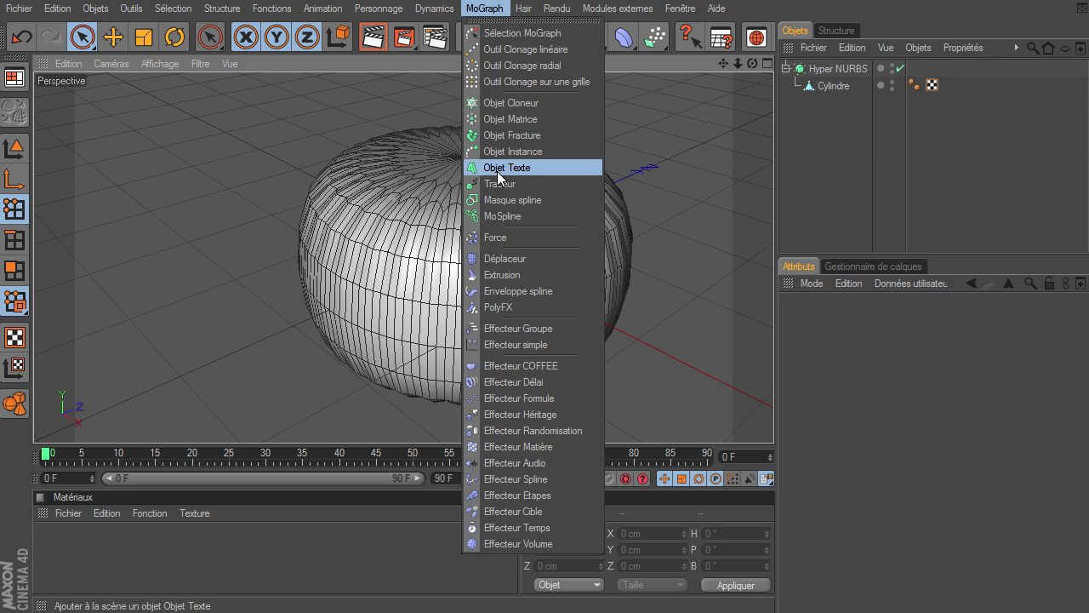
left_click(764, 101)
left_click_drag(531, 37, 788, 60)
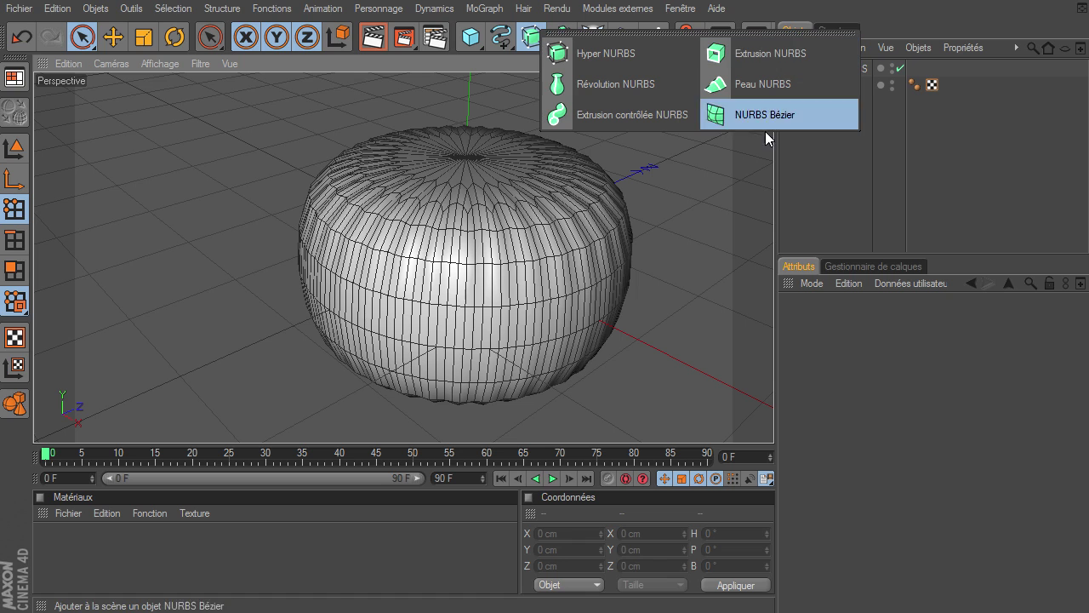
left_click(802, 164)
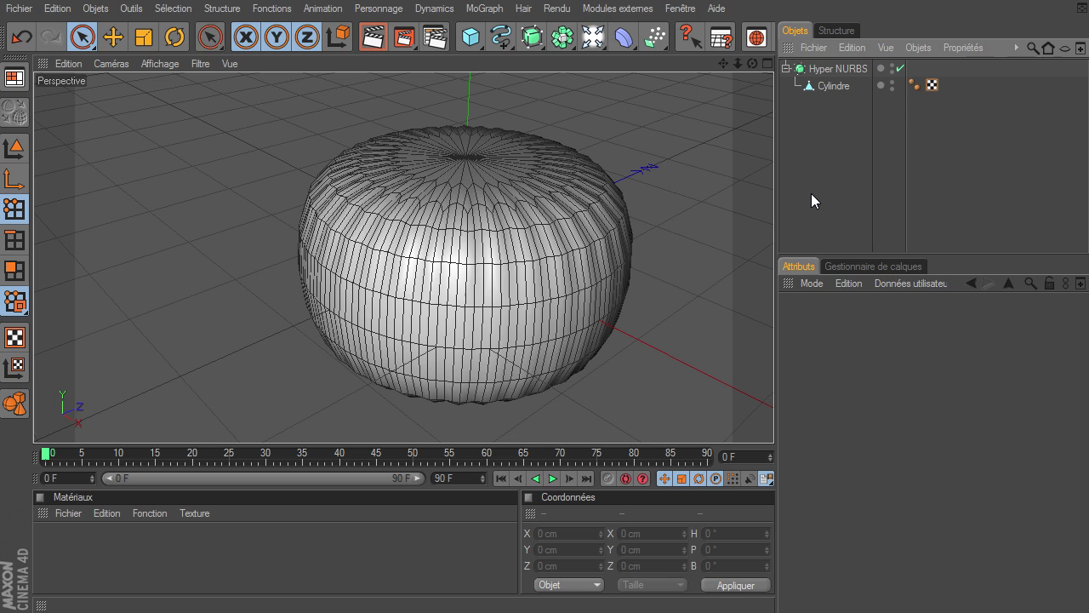
Delete the Hyper NURBS object with its cylinder and add a new default cylinder primitive
left_click(845, 69)
key("Delete")
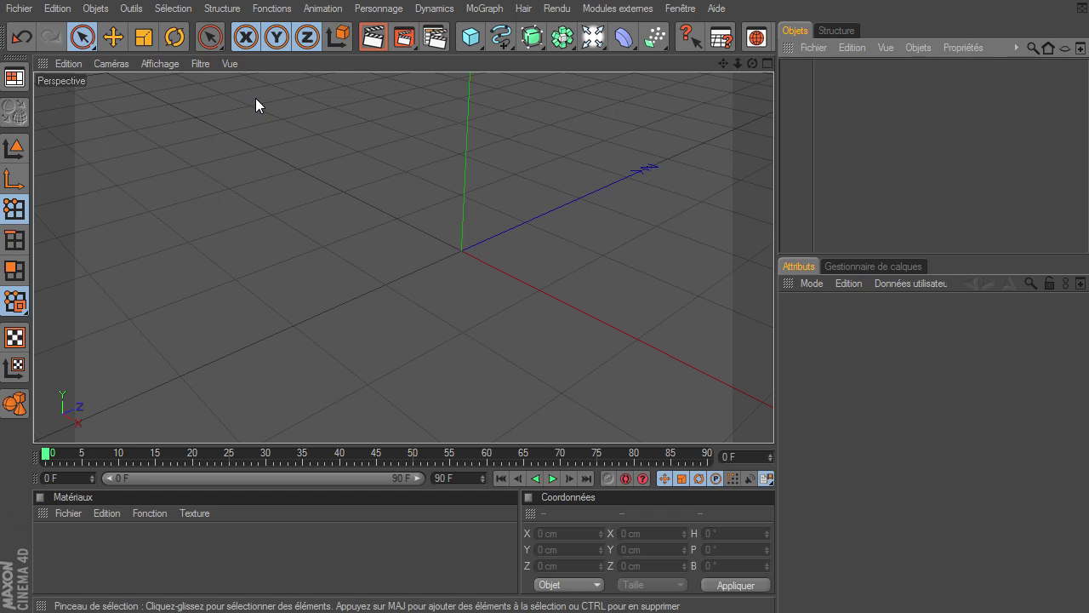
left_click(471, 36)
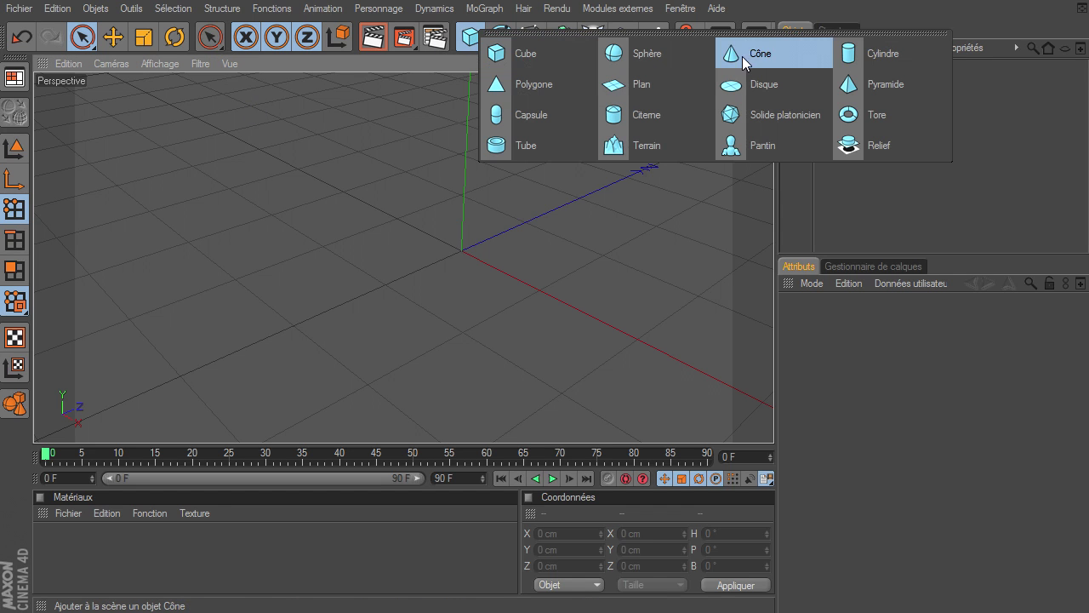
left_click(870, 54)
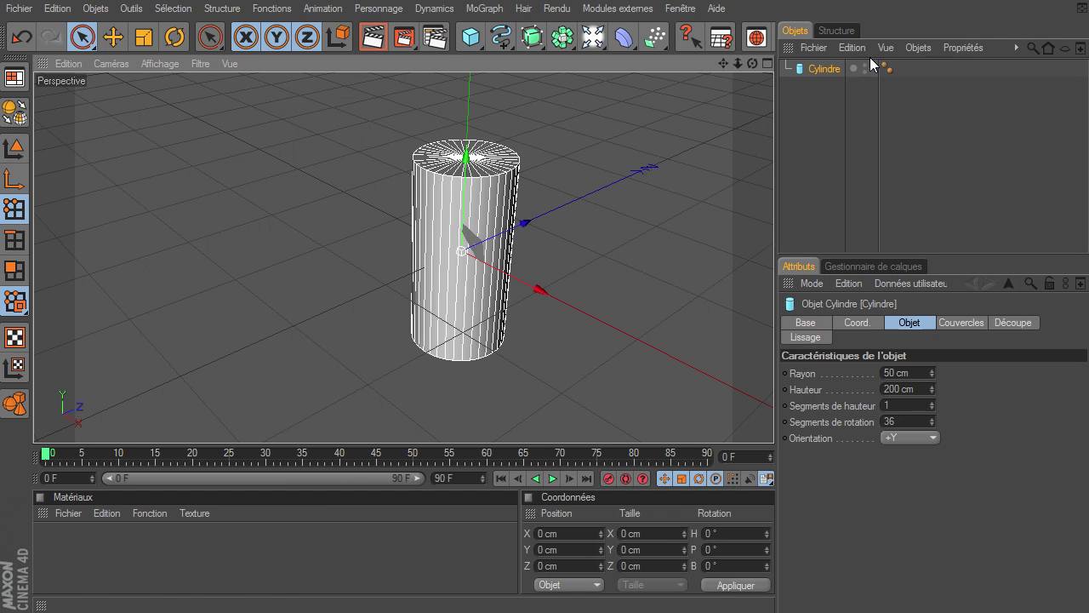
Make the new cylinder editable and weld all its points with Optimiser at a tolerance of 0.01 cm
left_click(13, 116)
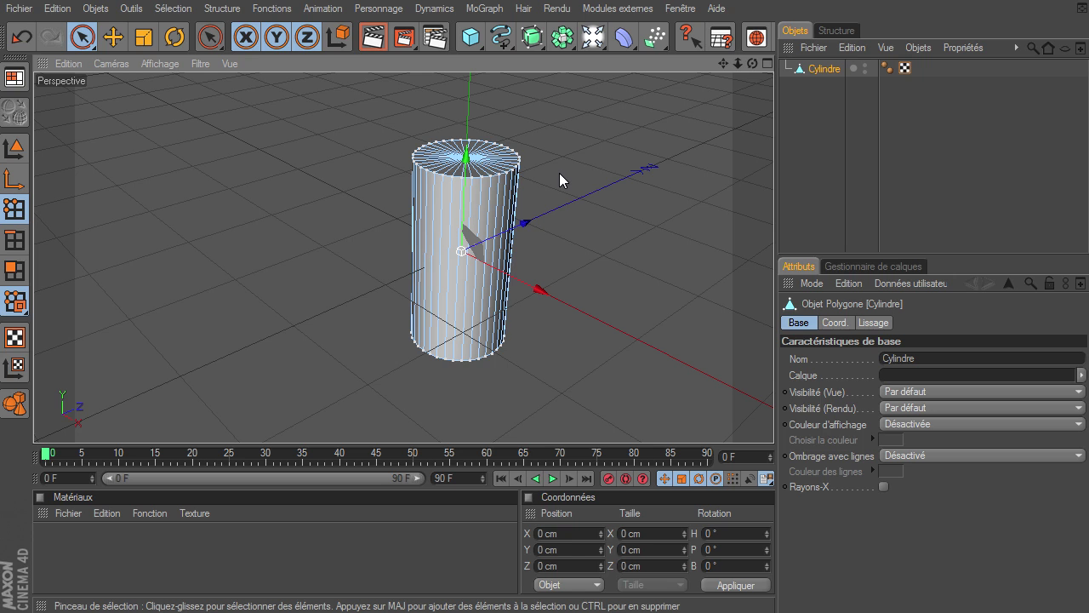
left_click(18, 215)
key("ctrl+a")
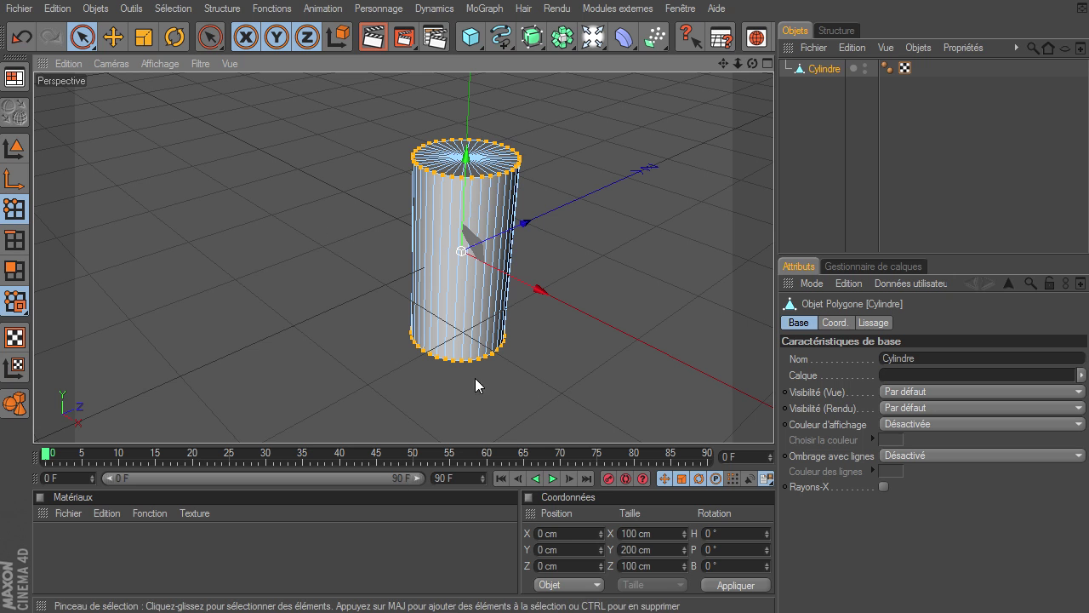
right_click(179, 115)
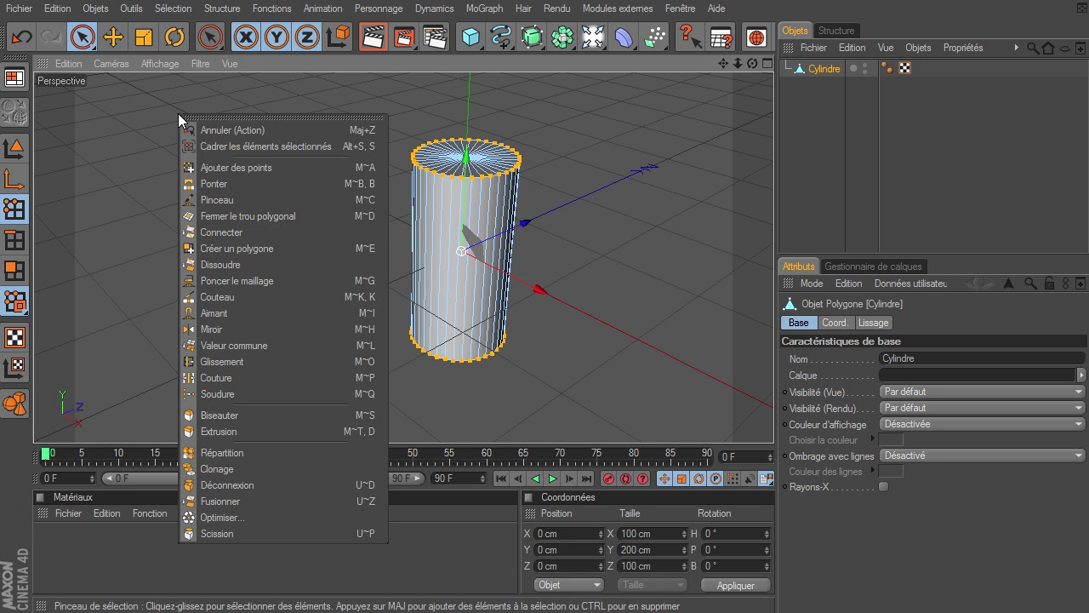
left_click(248, 519)
left_click_drag(207, 453, 184, 101)
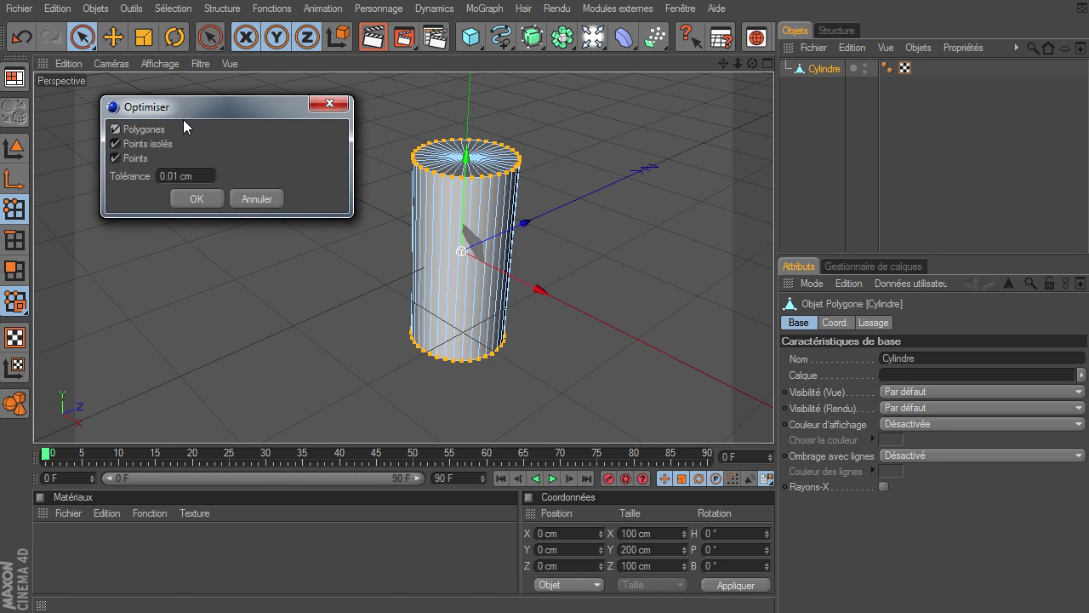
left_click(215, 207)
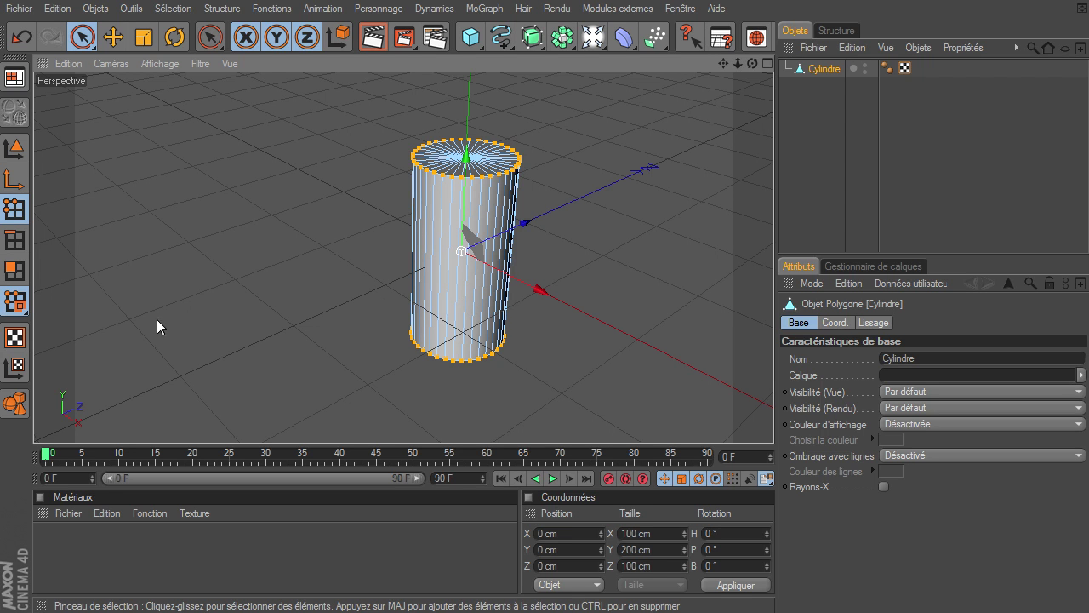
left_click(311, 227)
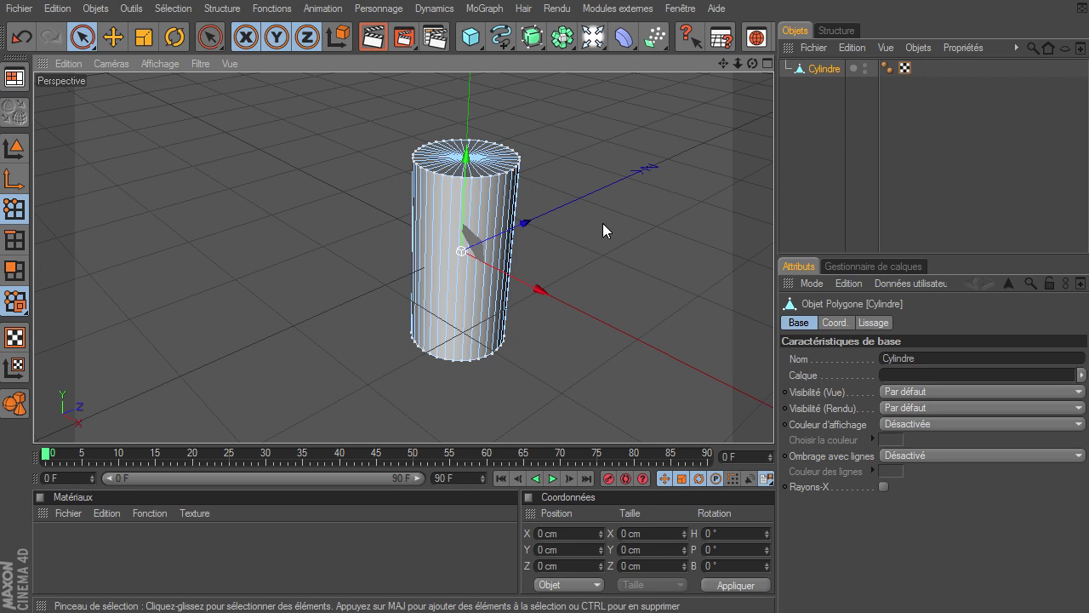